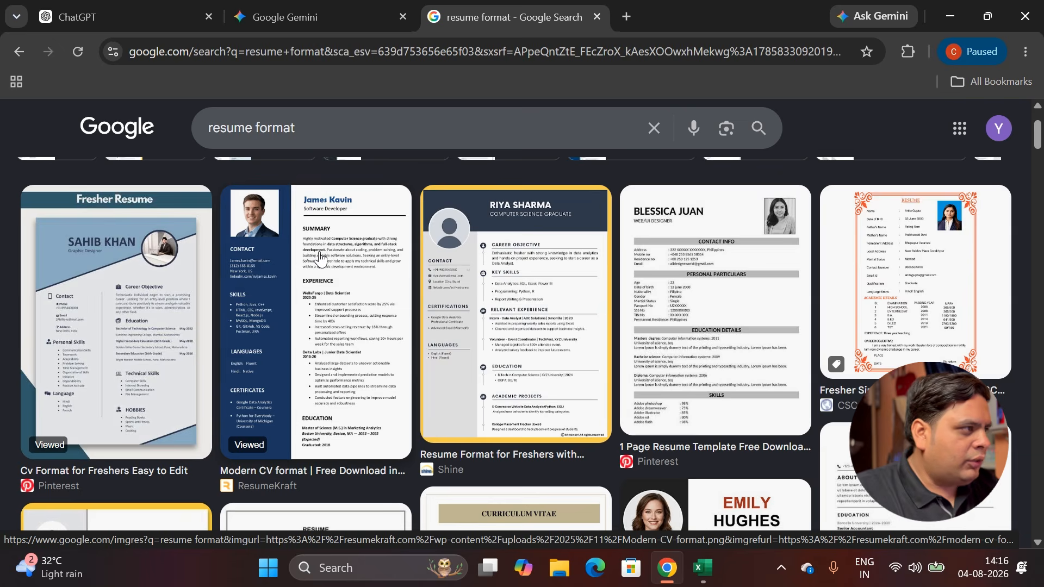
Snip a screenshot of the dark-blue Modern CV format resume thumbnail.
{"action": "key", "text": "super+shift+s"}
{"action": "left_click_drag", "start_coordinate": [219, 180], "coordinate": [414, 463]}
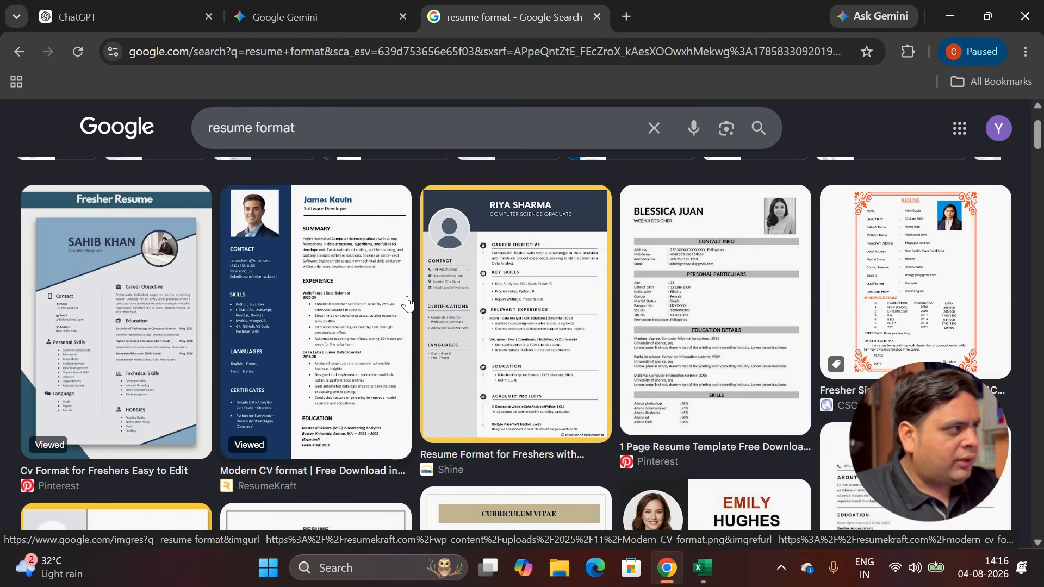
Paste the resume screenshot into a new ChatGPT chat and draft a Hinglish request for an editable docx resume.
{"action": "left_click", "coordinate": [99, 17]}
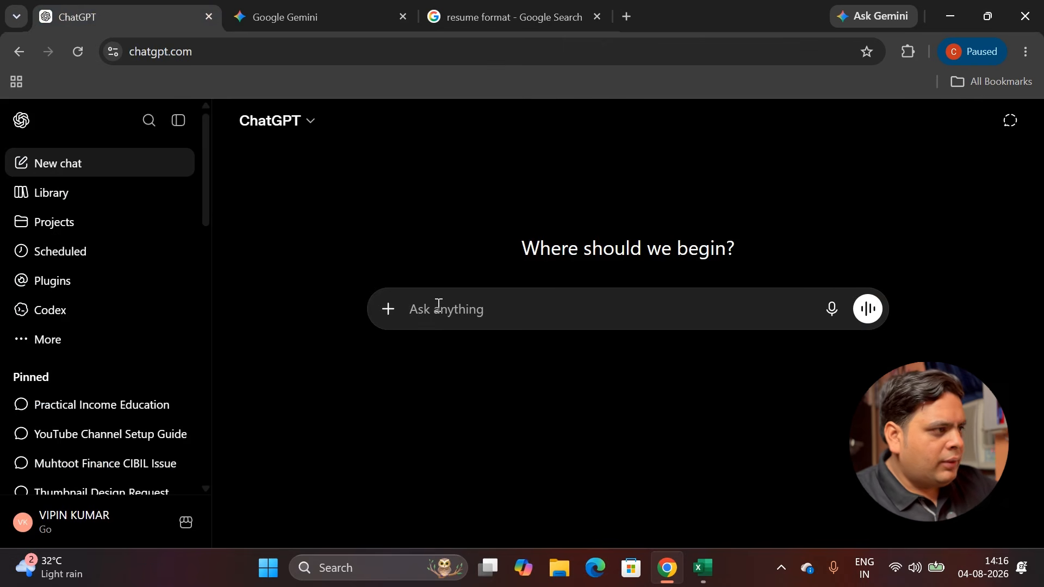
{"action": "key", "text": "ctrl+v"}
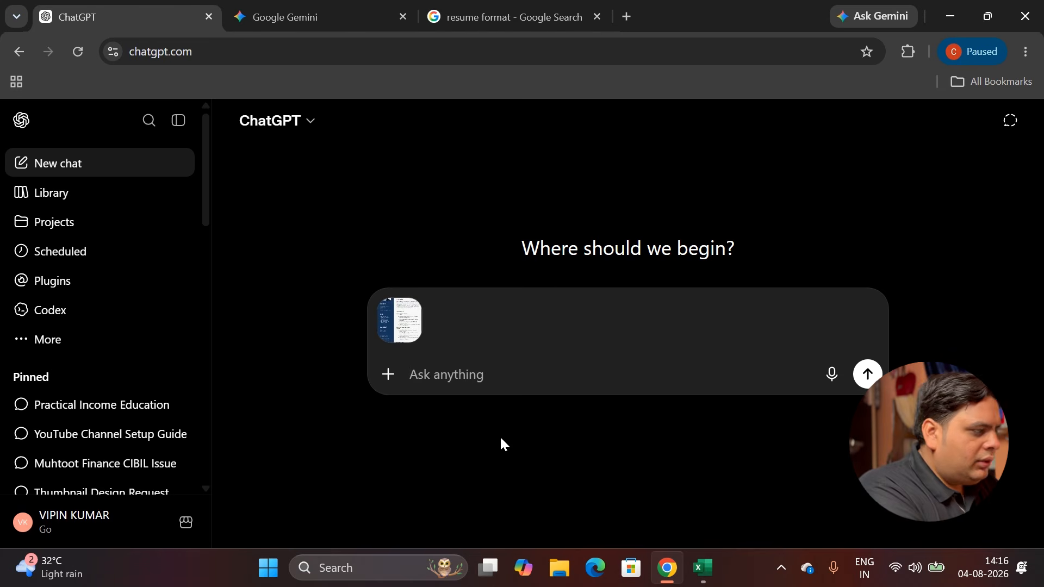
{"action": "type", "text": "mujhe e"}
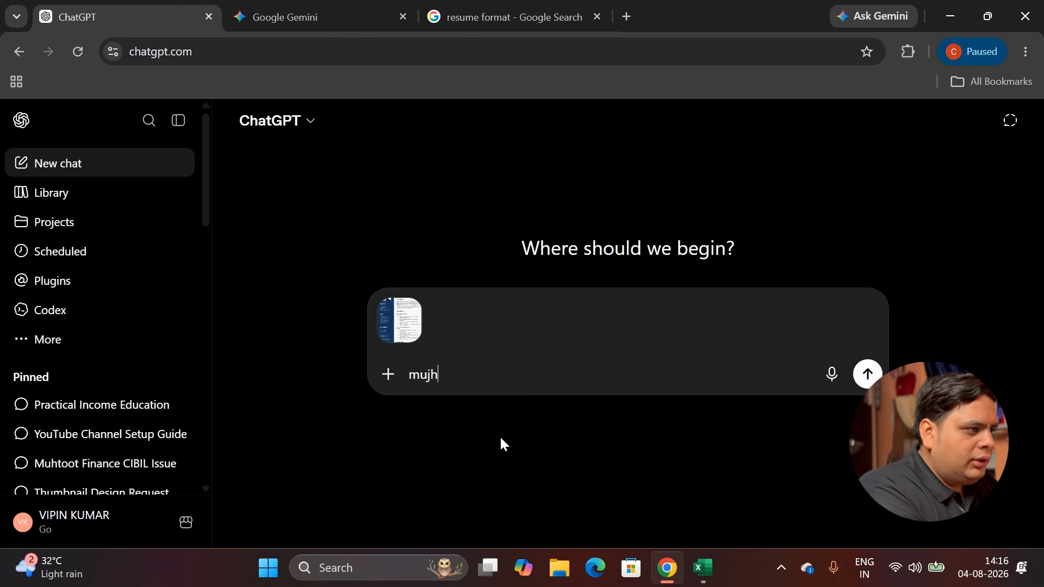
{"action": "key", "text": "BackSpace"}
{"action": "key", "text": "BackSpace"}
{"action": "key", "text": "BackSpace"}
{"action": "key", "text": "BackSpace"}
{"action": "key", "text": "BackSpace"}
{"action": "key", "text": "BackSpace"}
{"action": "key", "text": "BackSpace"}
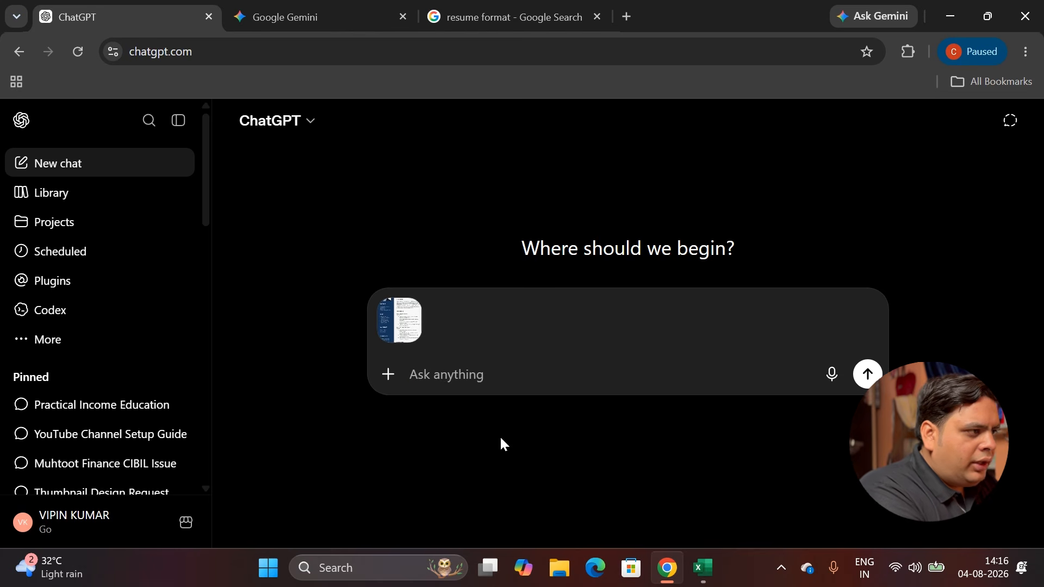
{"action": "type", "text": "ye resume f"}
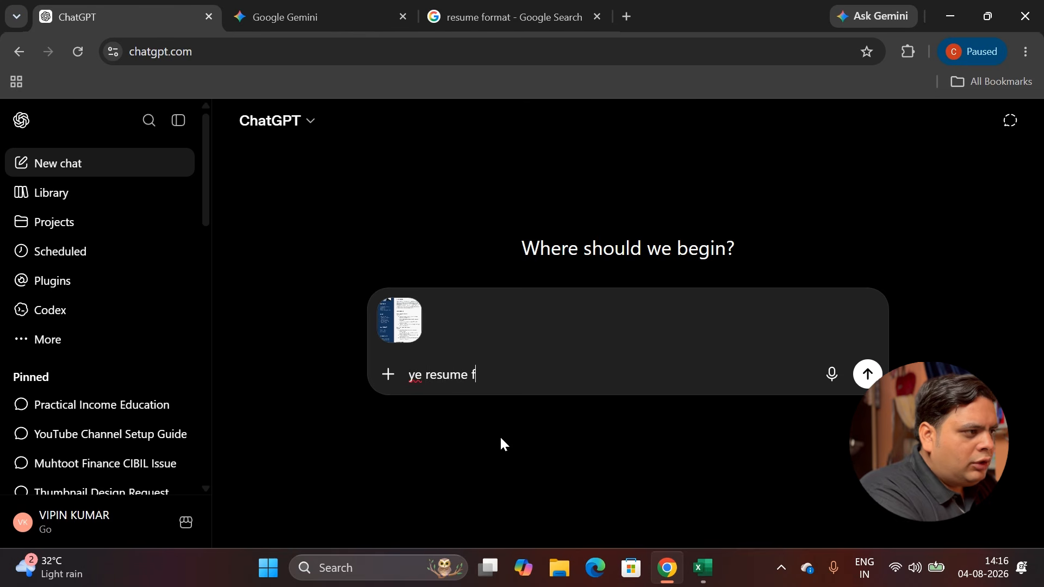
{"action": "type", "text": "ormat hai "}
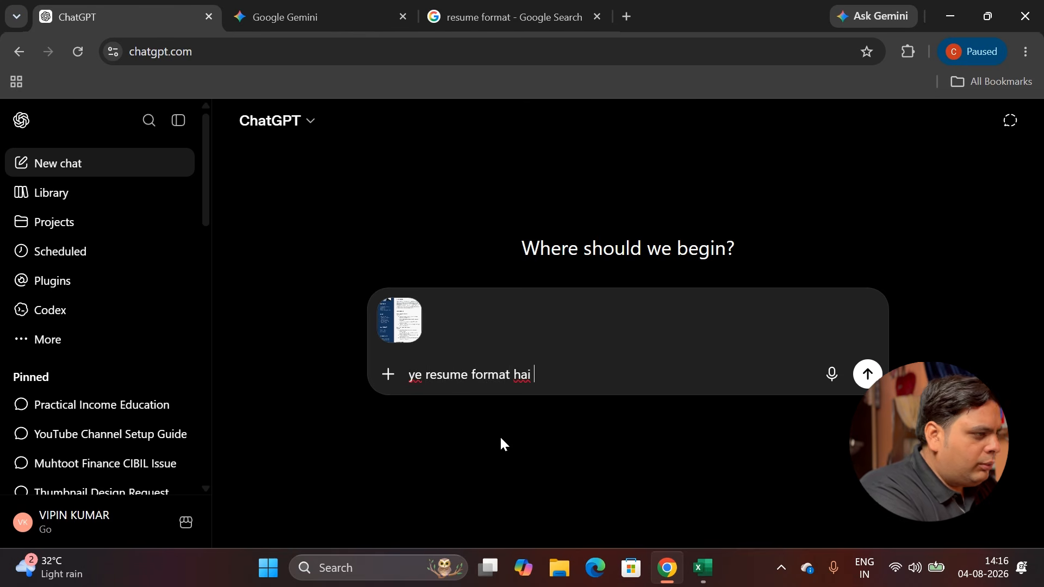
{"action": "type", "text": "mujhe aisa"}
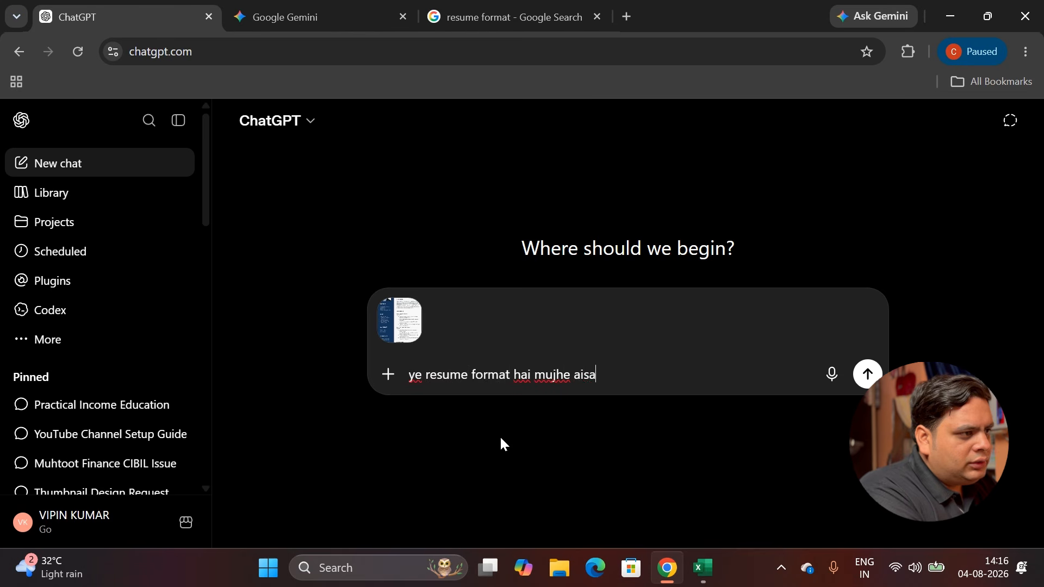
{"action": "type", "text": " resume "}
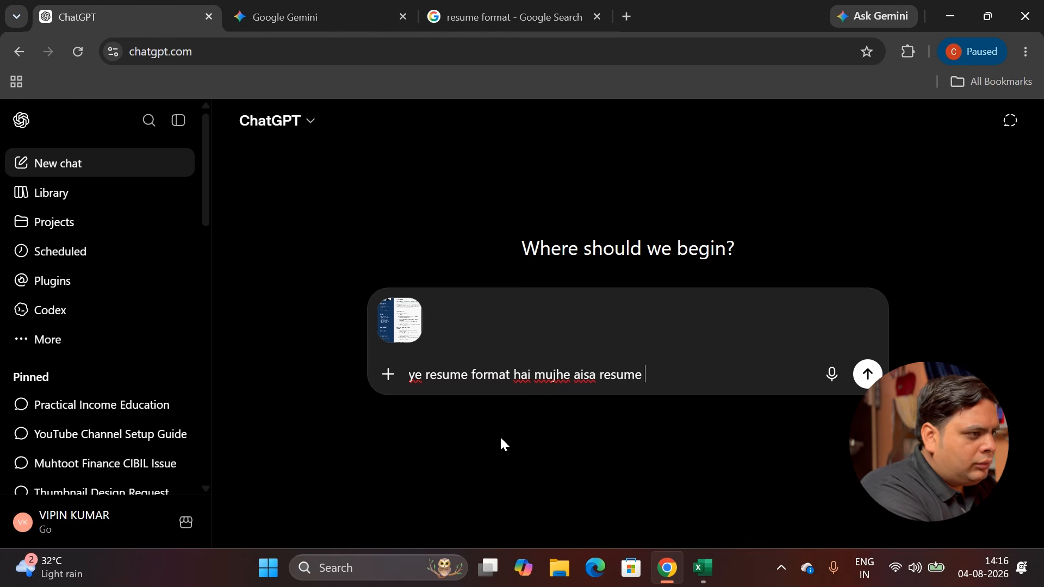
{"action": "type", "text": "banana hai "}
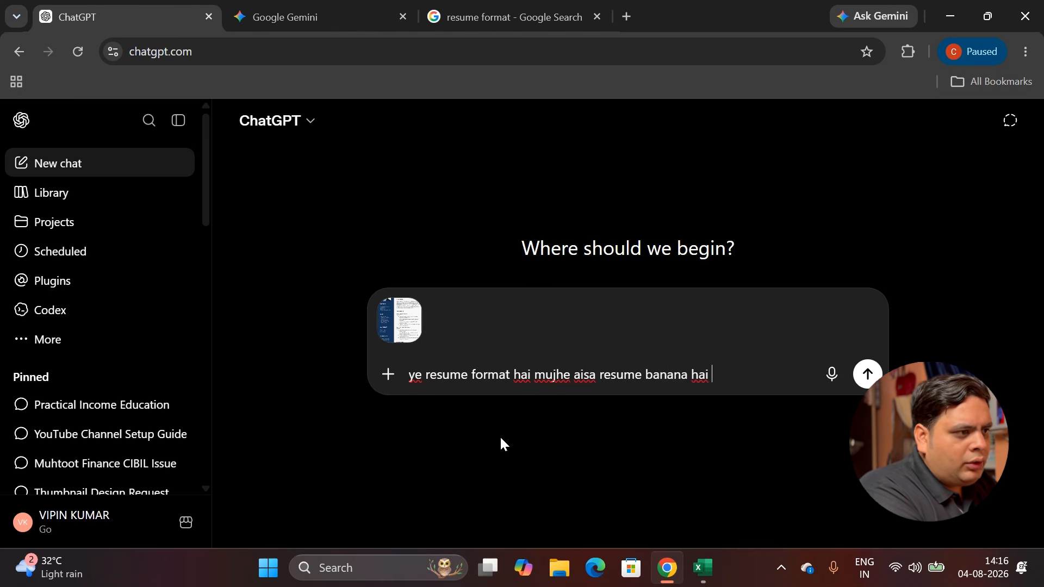
{"action": "type", "text": "doc"}
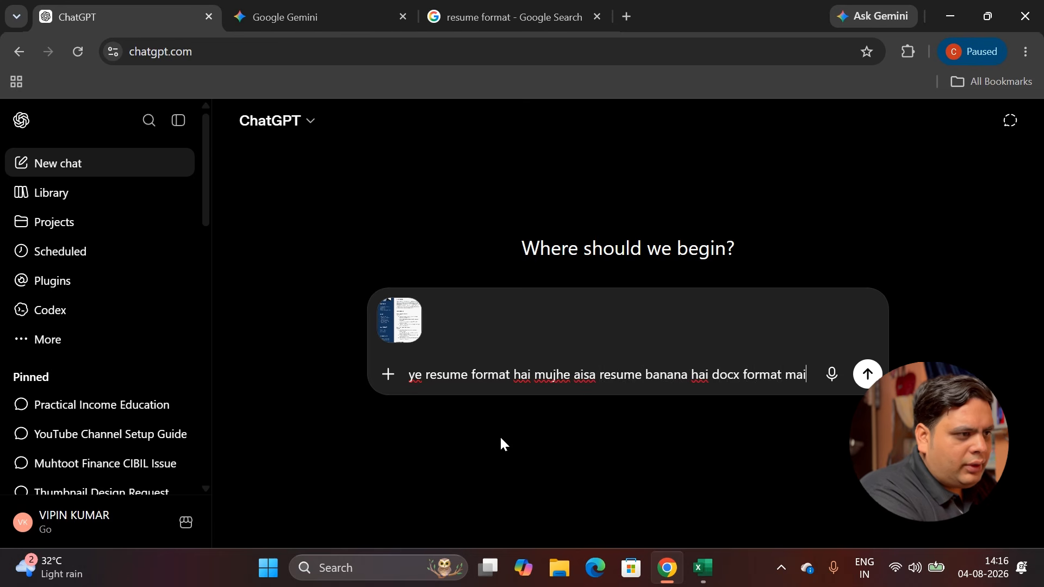
{"action": "type", "text": "x format mai"}
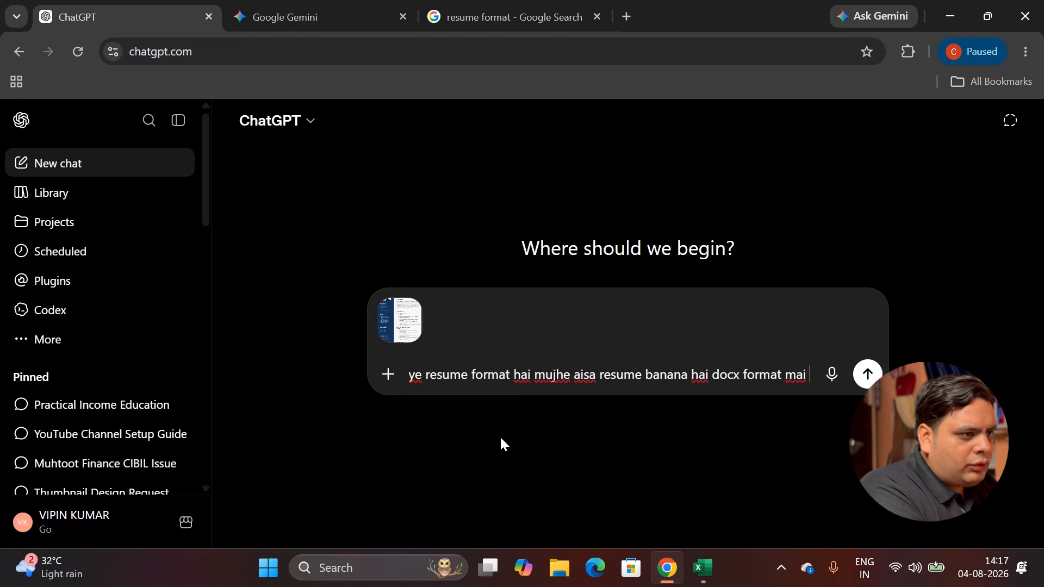
{"action": "type", "text": " jisko mai ka"}
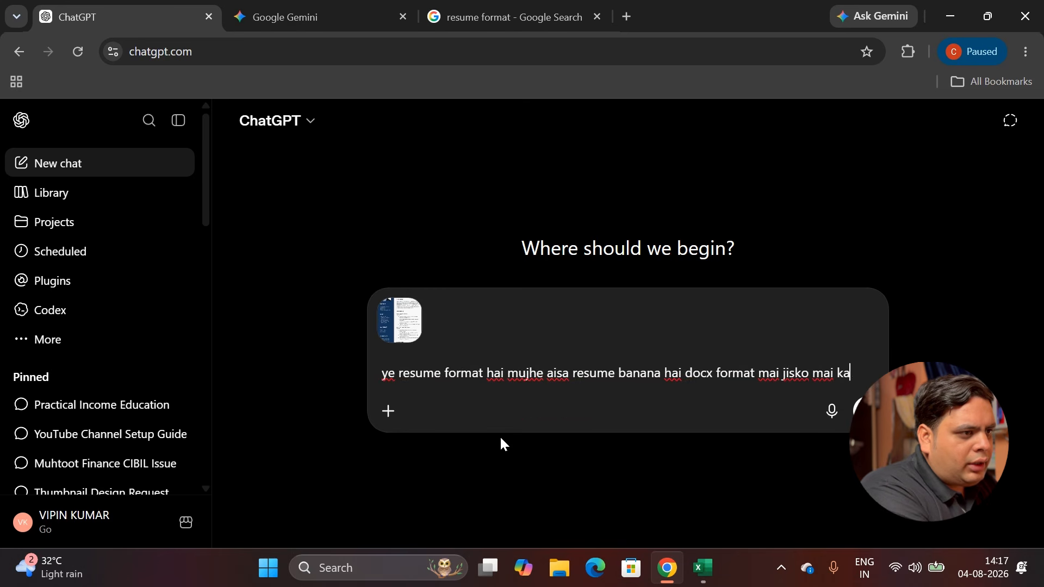
{"action": "type", "text": "bhi bhi edit kar saku"}
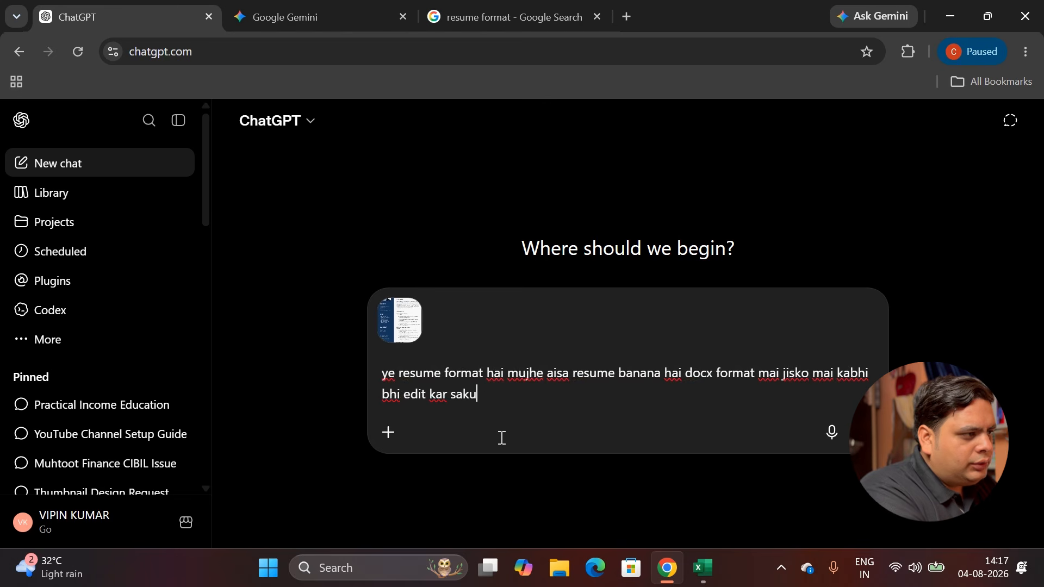
{"action": "type", "text": "n mujhe e"}
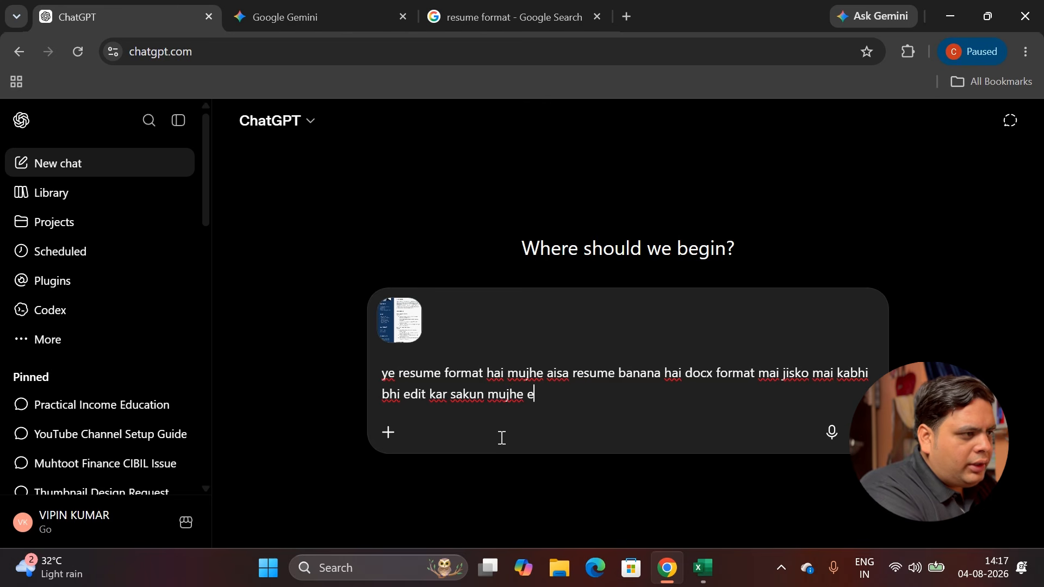
{"action": "key", "text": "BackSpace"}
{"action": "key", "text": "BackSpace"}
{"action": "key", "text": "BackSpace"}
{"action": "key", "text": "BackSpace"}
{"action": "key", "text": "BackSpace"}
{"action": "key", "text": "BackSpace"}
{"action": "key", "text": "BackSpace"}
{"action": "key", "text": "BackSpace"}
{"action": "key", "text": "BackSpace"}
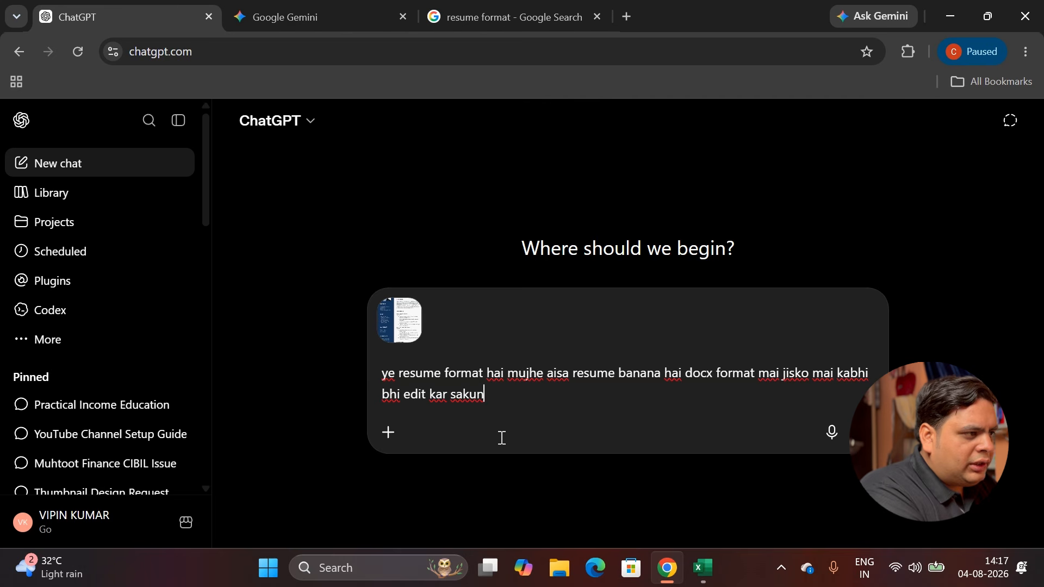
Finish the request asking for a Google Gemini prompt that produces the editable DOCX resume, and send it.
{"action": "type", "text": "mere liy"}
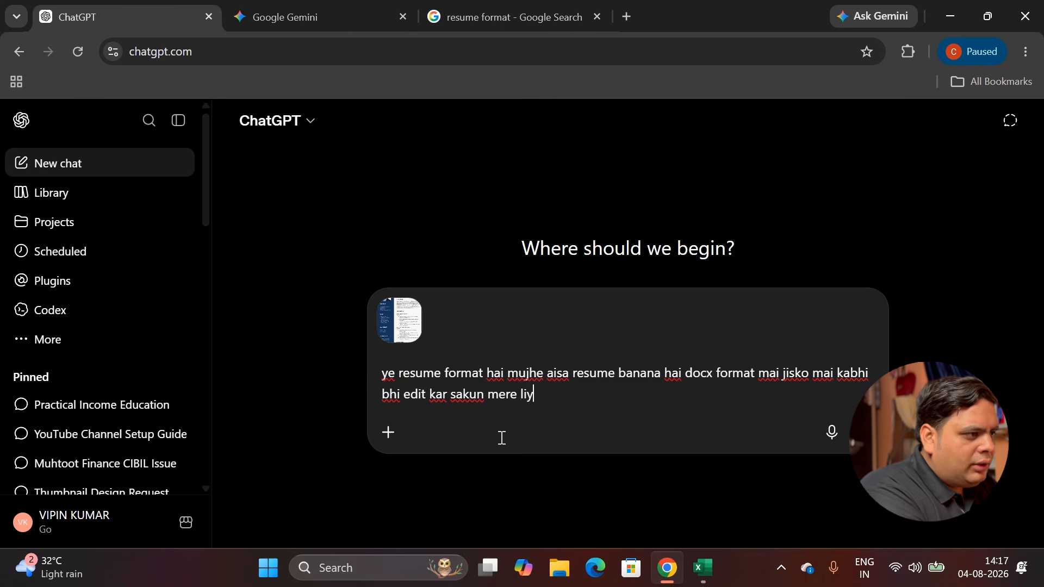
{"action": "type", "text": "e ek acha "}
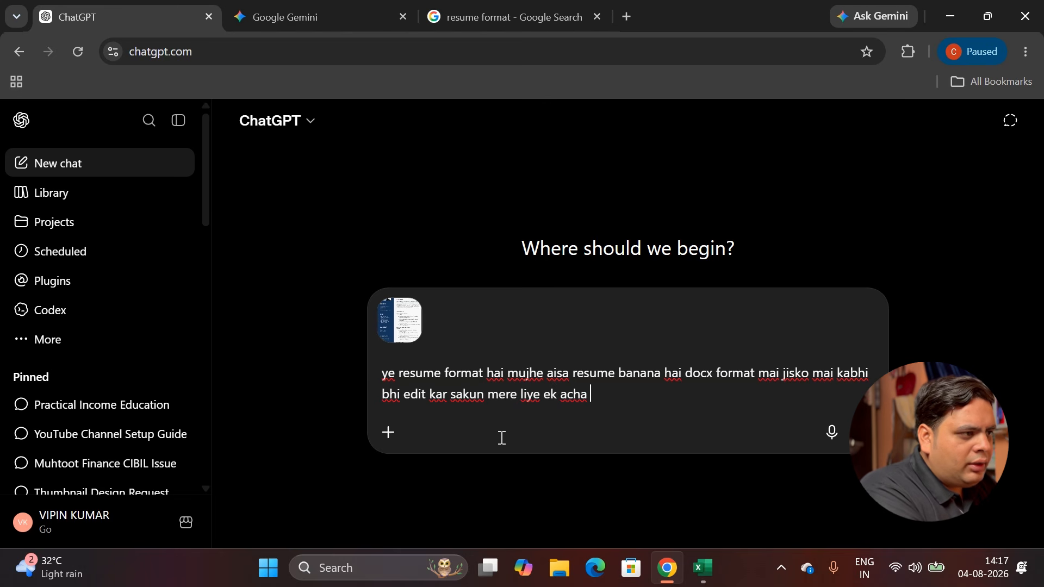
{"action": "type", "text": "sa pro"}
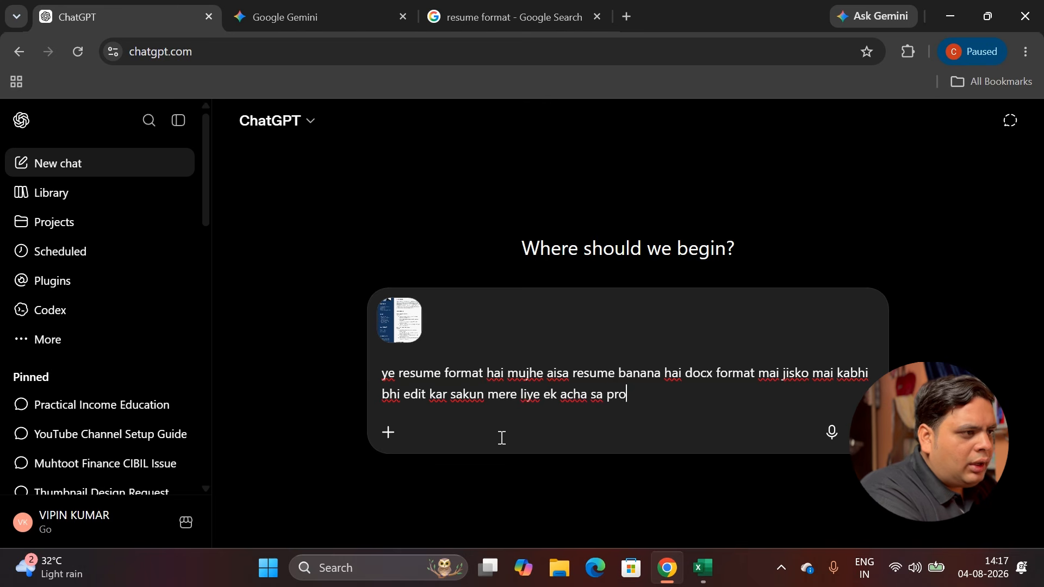
{"action": "type", "text": "mpt likh d"}
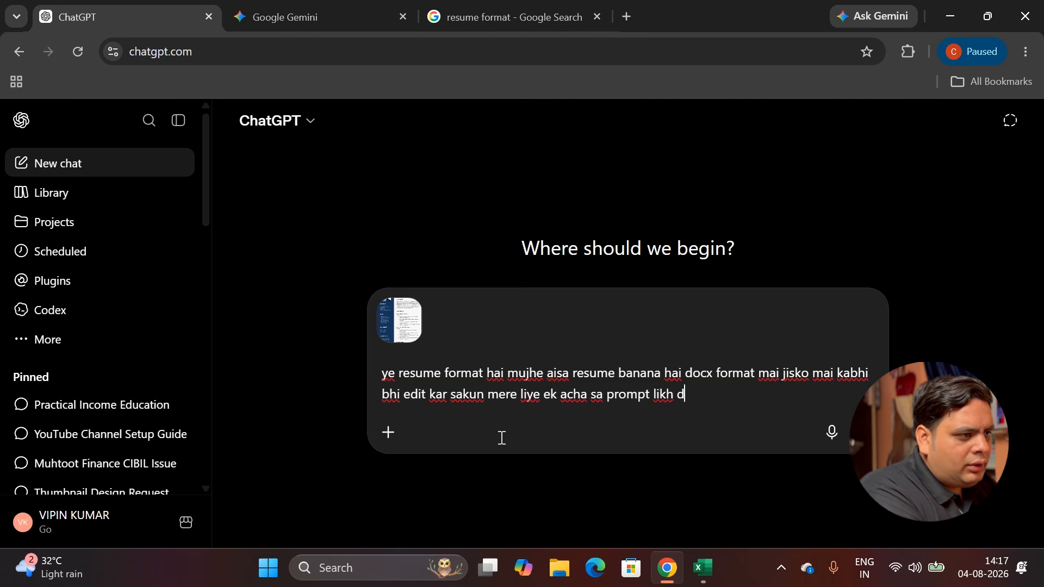
{"action": "type", "text": "ijiye jiko "}
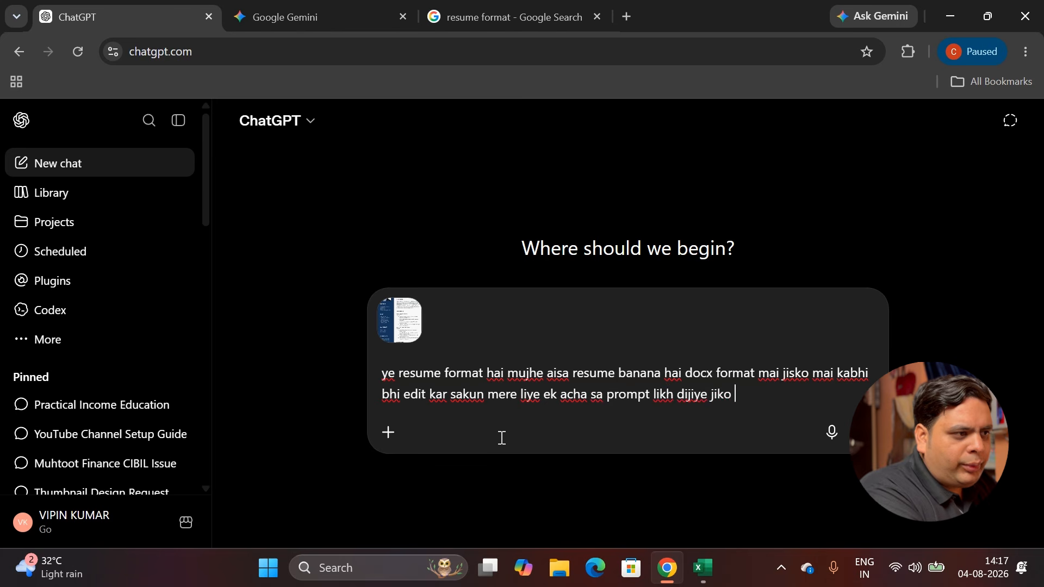
{"action": "type", "text": "mai google gemi"}
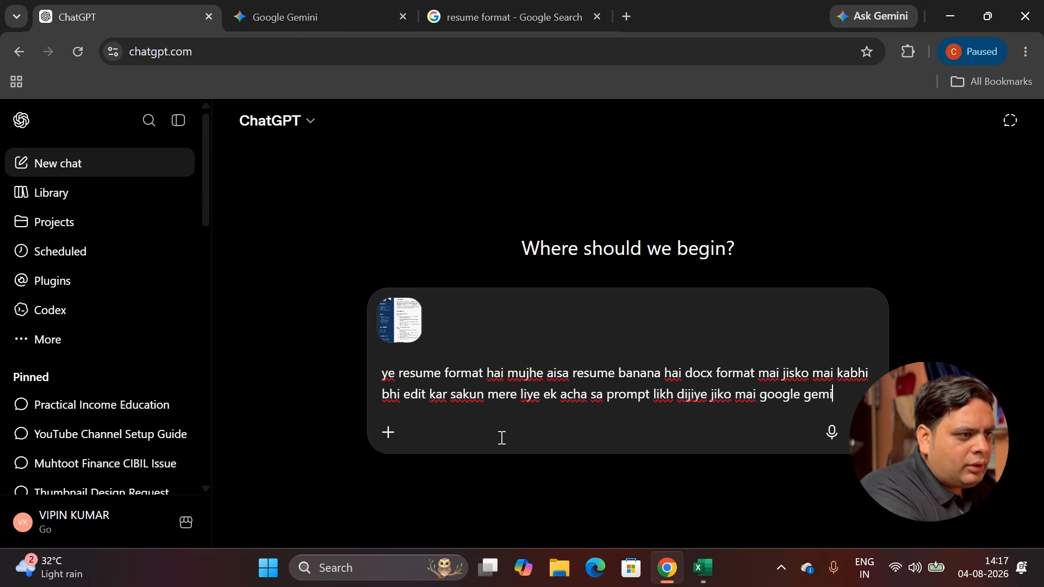
{"action": "type", "text": "ni par pas"}
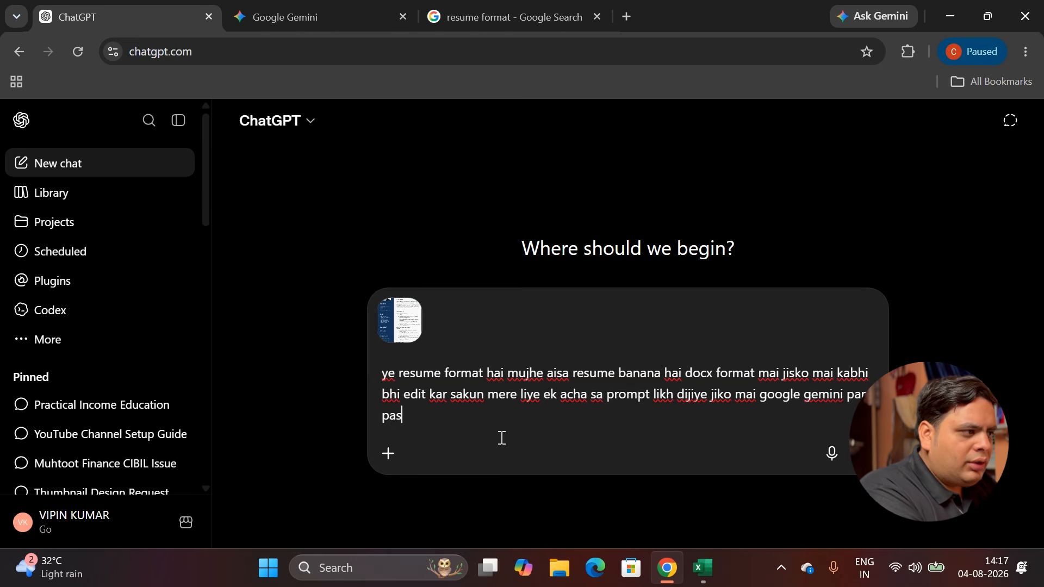
{"action": "type", "text": "te karunga or mai u"}
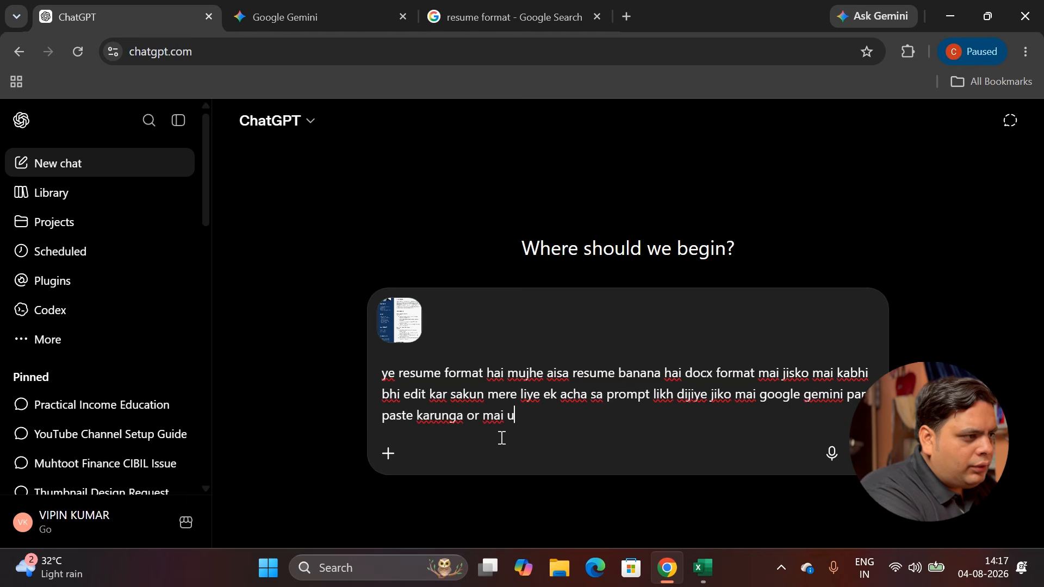
{"action": "type", "text": "sko doc"}
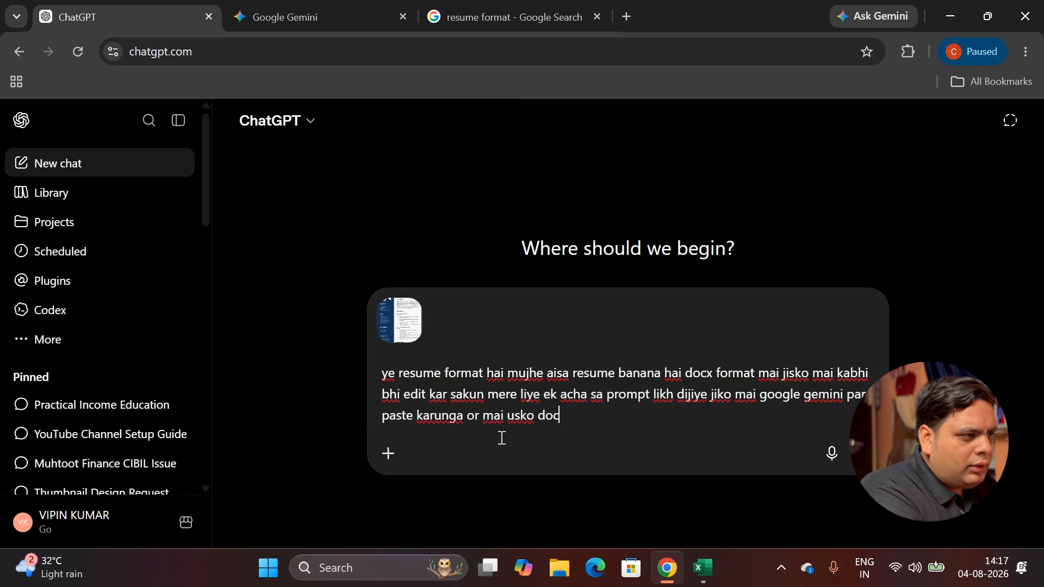
{"action": "type", "text": "x file me download bhi"}
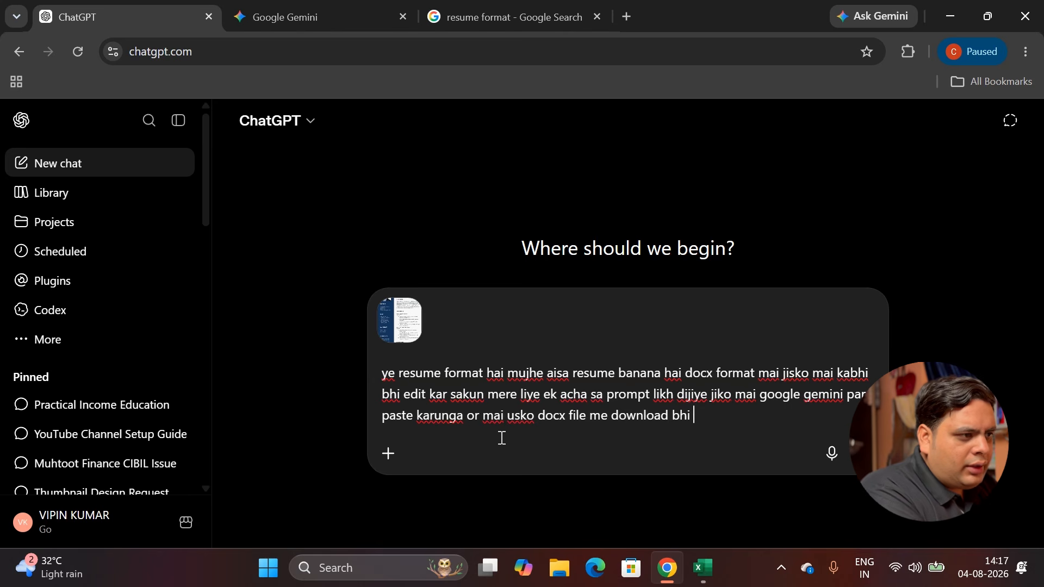
{"action": "type", "text": "kar sakun"}
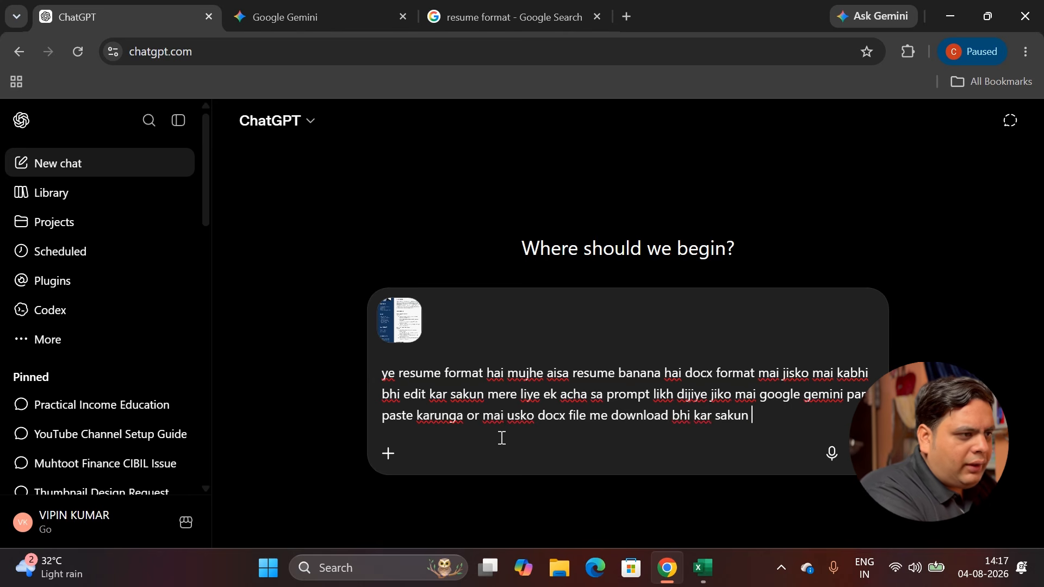
{"action": "type", "text": " aisa prompt likhn"}
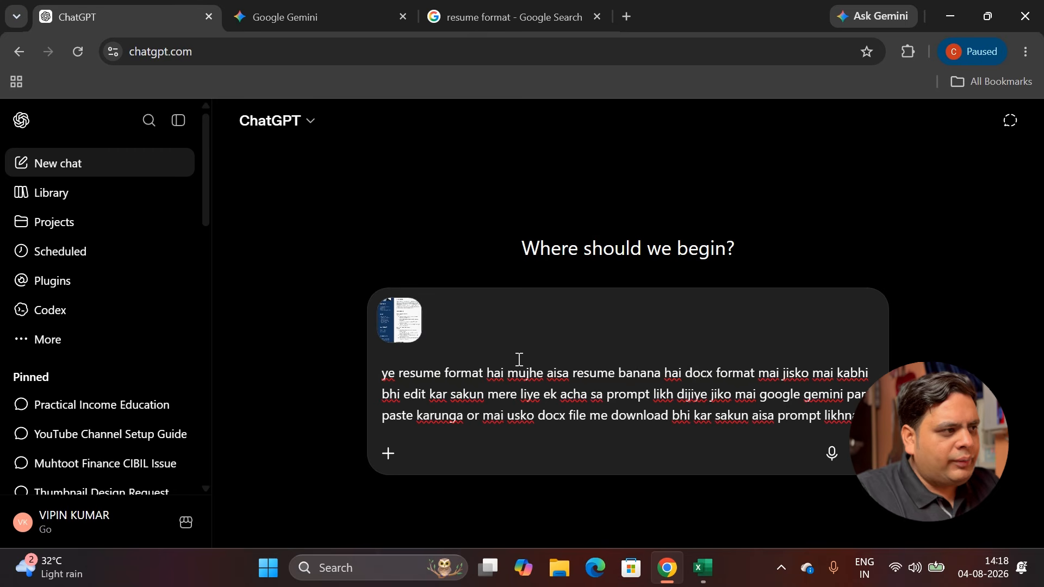
{"action": "key", "text": "Return"}
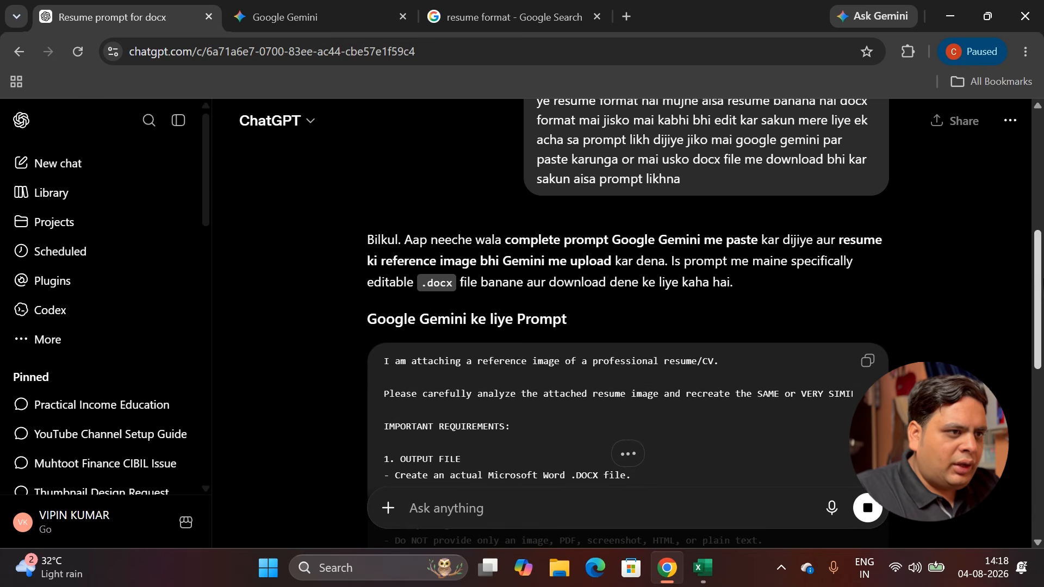
Copy the 'Google Gemini ke liye Prompt' code block from ChatGPT's finished reply.
{"action": "left_click_drag", "start_coordinate": [1038, 266], "coordinate": [1010, 576]}
{"action": "scroll", "coordinate": [1027, 511], "scroll_direction": "down", "scroll_amount": 15}
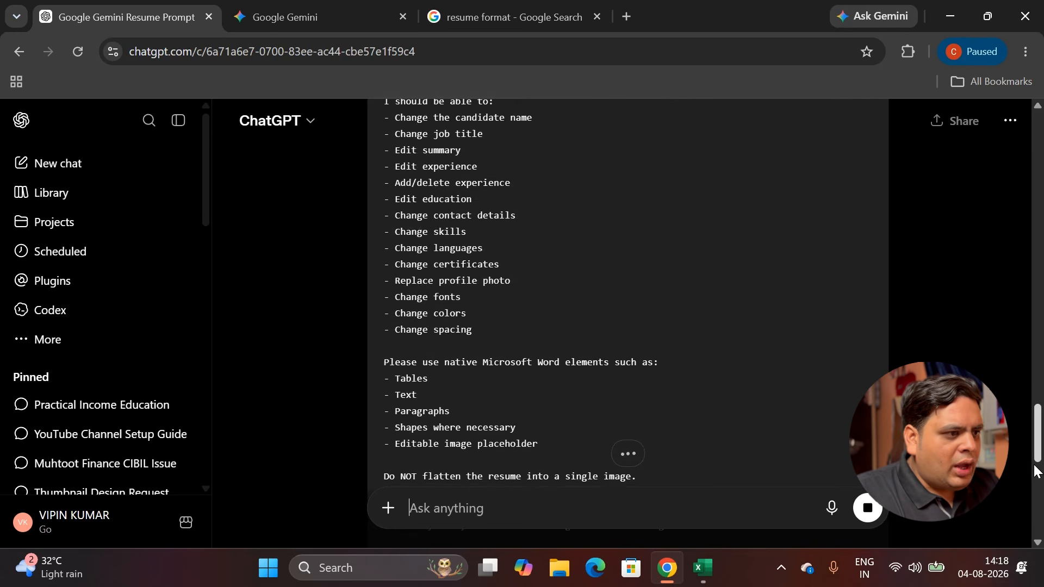
{"action": "scroll", "coordinate": [1031, 513], "scroll_direction": "down", "scroll_amount": 5}
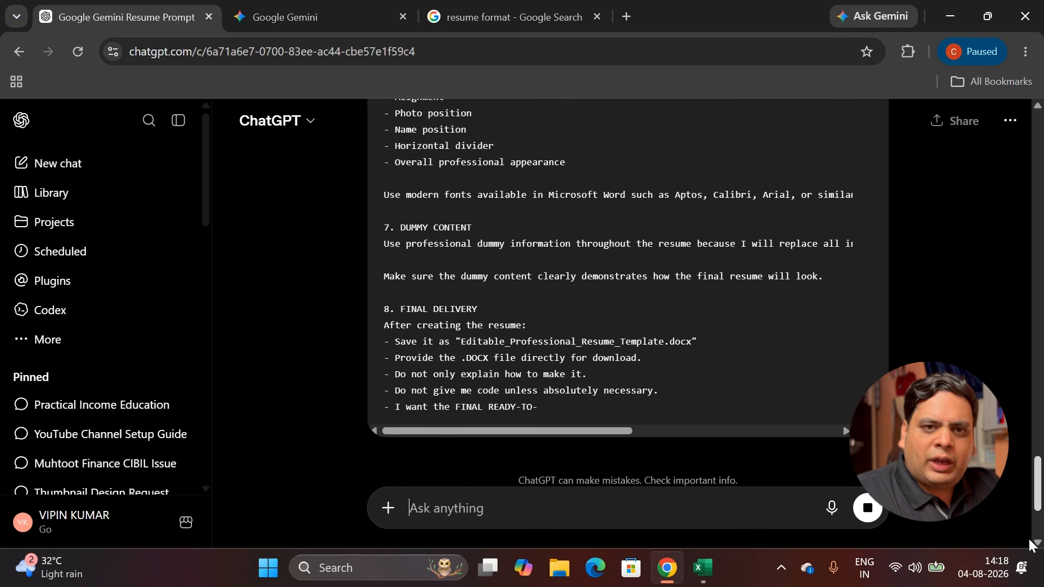
{"action": "left_click_drag", "start_coordinate": [1029, 541], "coordinate": [1042, 266]}
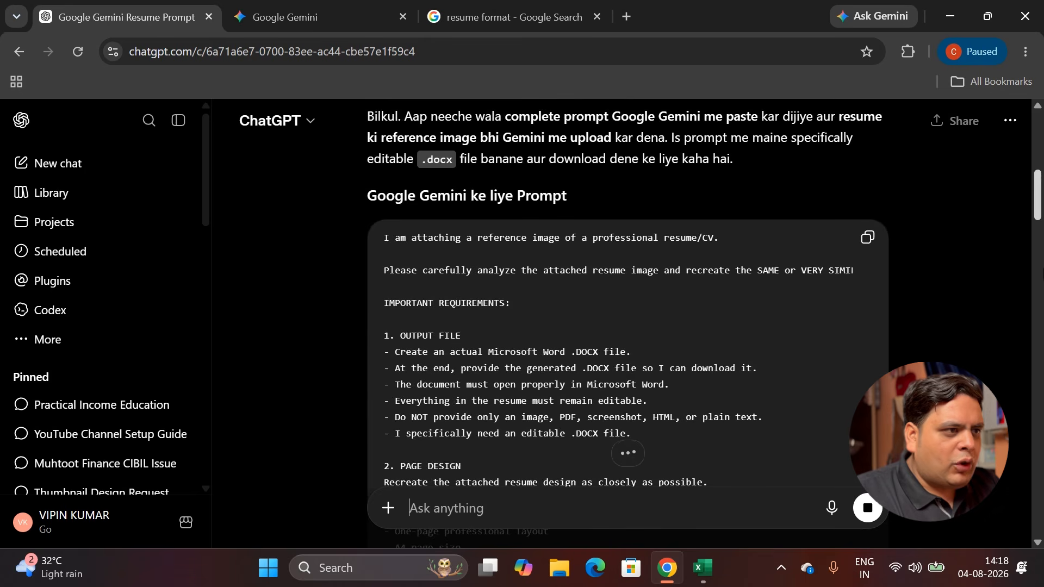
{"action": "left_click", "coordinate": [867, 239]}
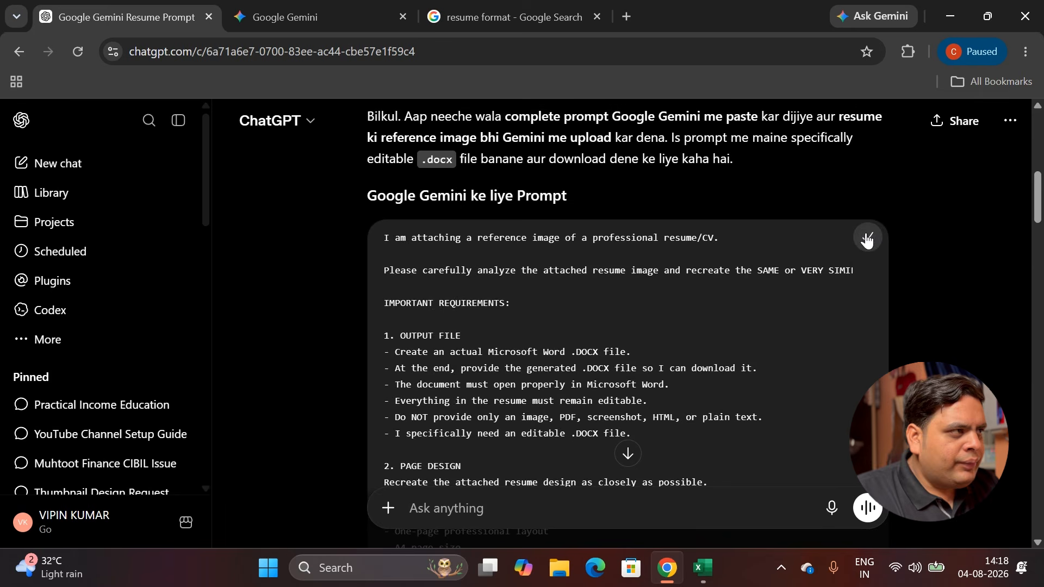
Paste the copied resume prompt into Google Gemini and send it.
{"action": "left_click", "coordinate": [312, 8]}
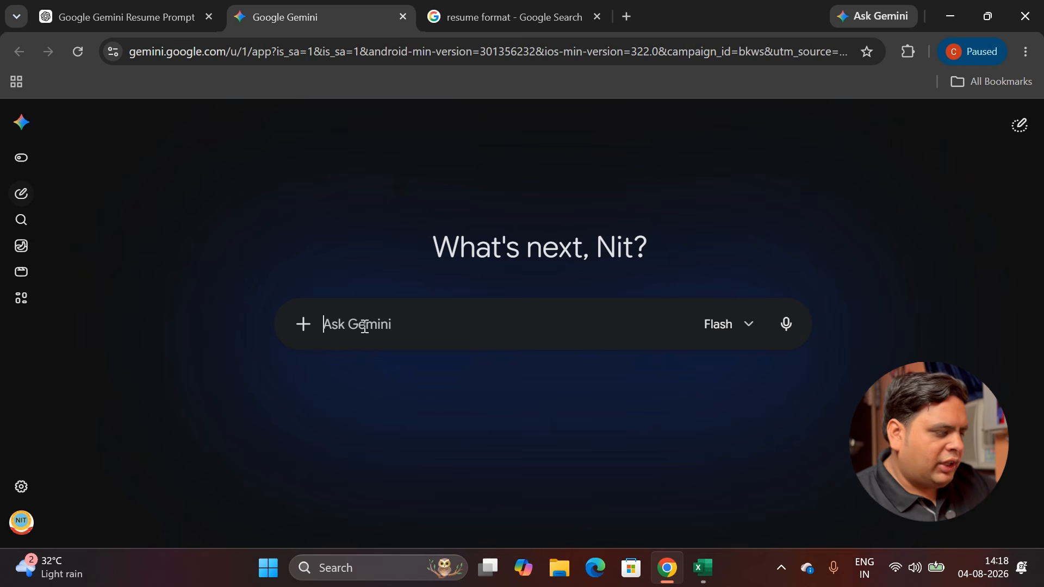
{"action": "key", "text": "ctrl+v"}
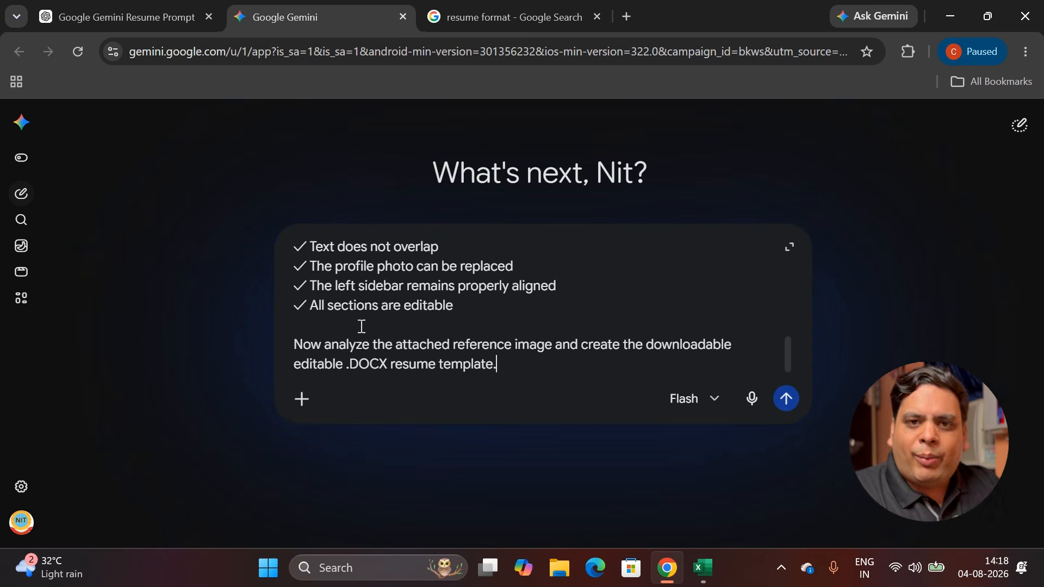
{"action": "left_click", "coordinate": [785, 401]}
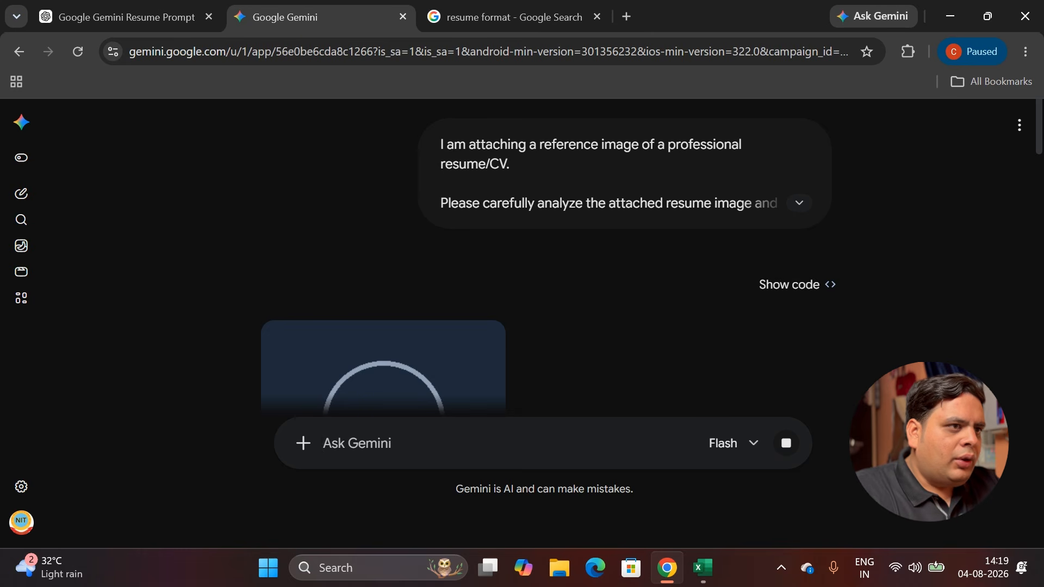
Preview Editable_Professional_Resume_Template.docx and compare it with the original resume format results.
{"action": "left_click_drag", "start_coordinate": [1038, 140], "coordinate": [1026, 240]}
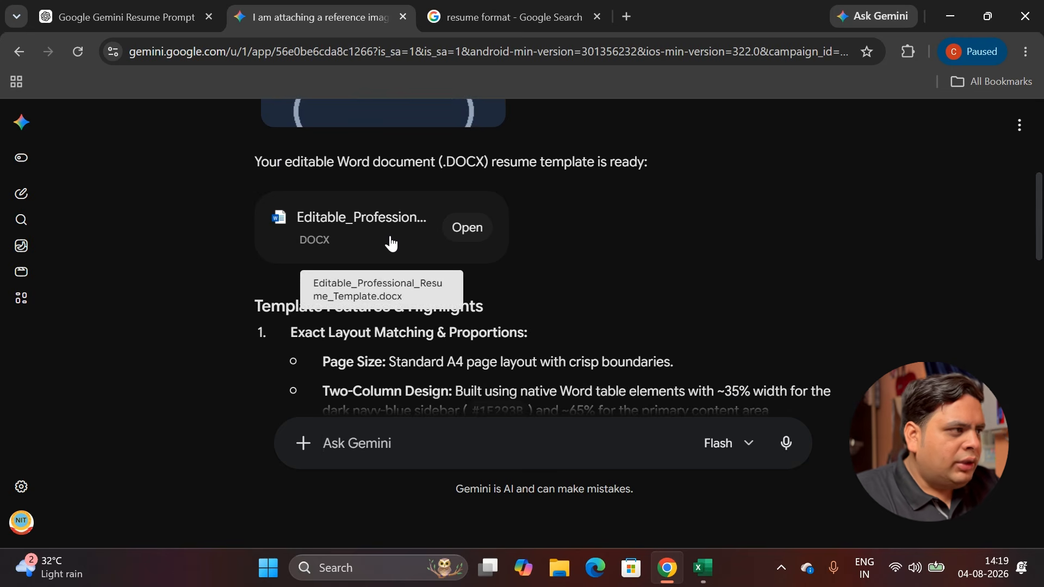
{"action": "left_click", "coordinate": [468, 228]}
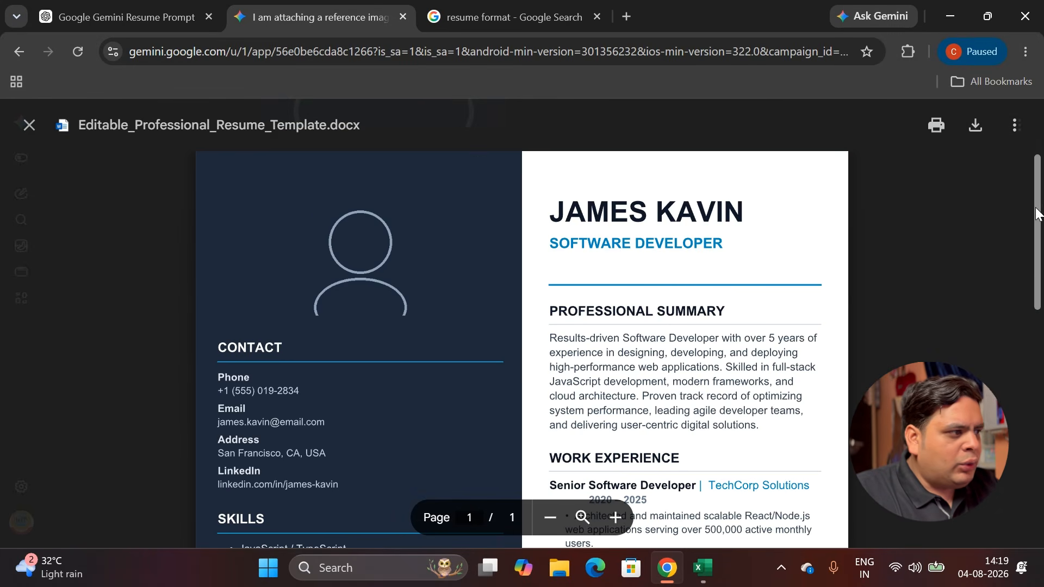
{"action": "left_click_drag", "start_coordinate": [1034, 218], "coordinate": [1038, 244]}
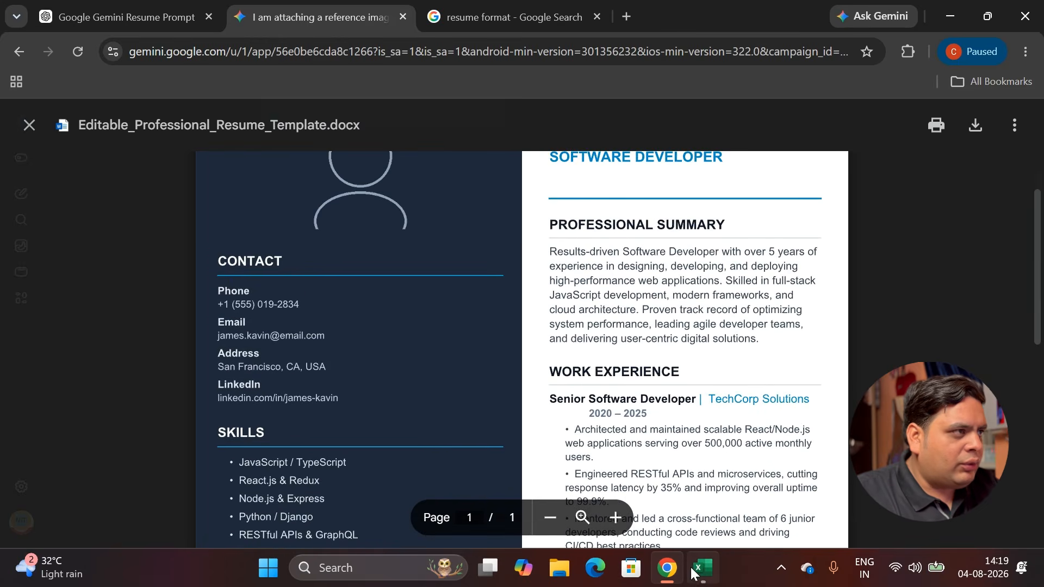
{"action": "left_click", "coordinate": [511, 4]}
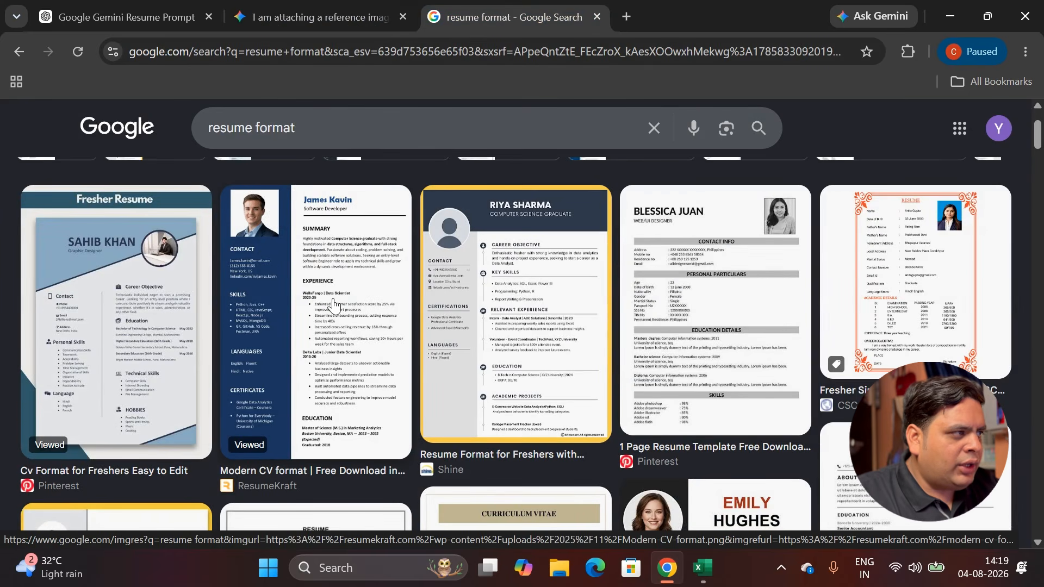
{"action": "left_click", "coordinate": [312, 8]}
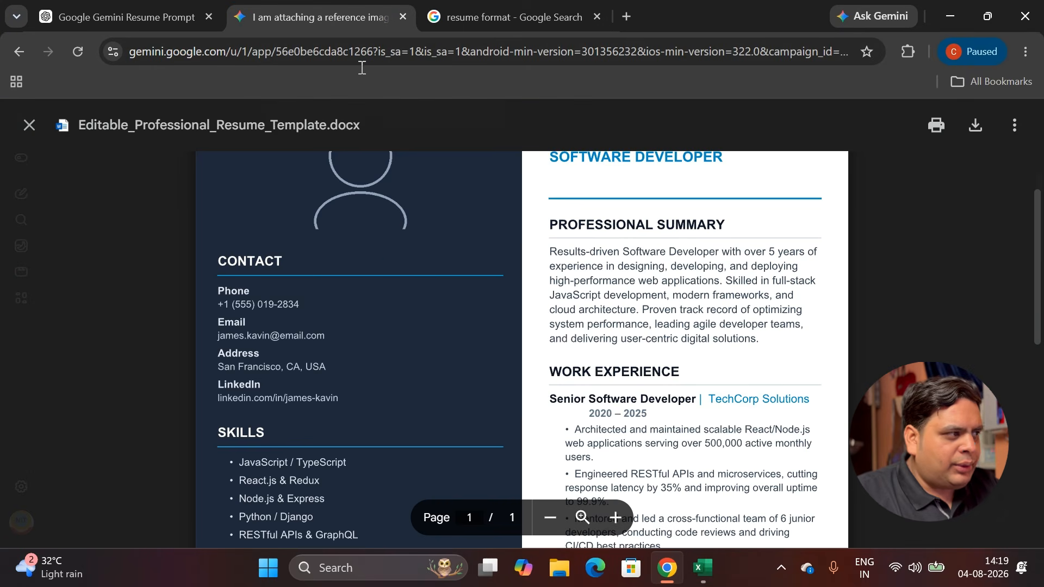
Download the resume DOCX and show it in Chrome's recent downloads.
{"action": "left_click_drag", "start_coordinate": [1039, 279], "coordinate": [1026, 185]}
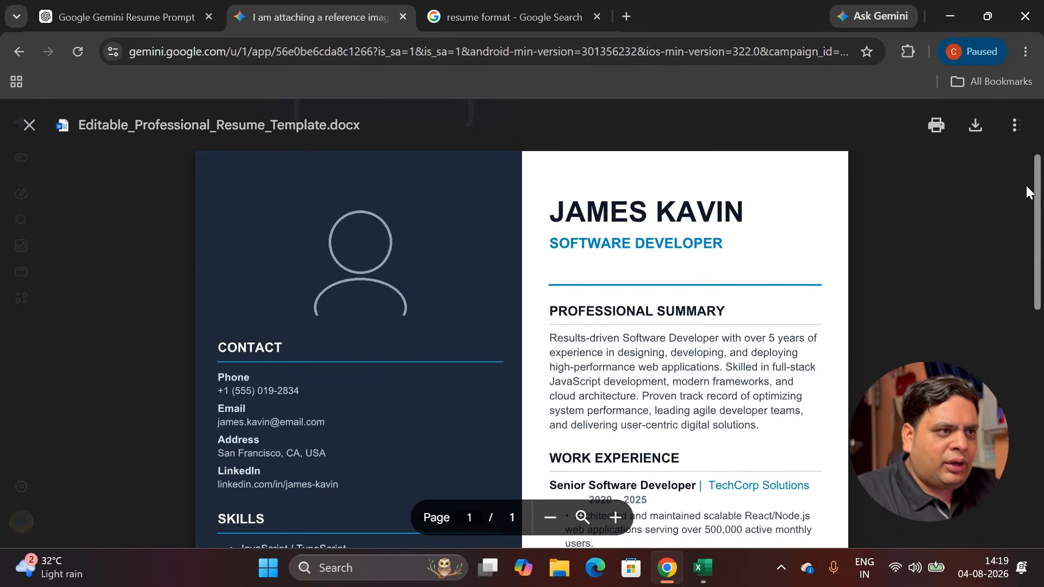
{"action": "left_click", "coordinate": [975, 125]}
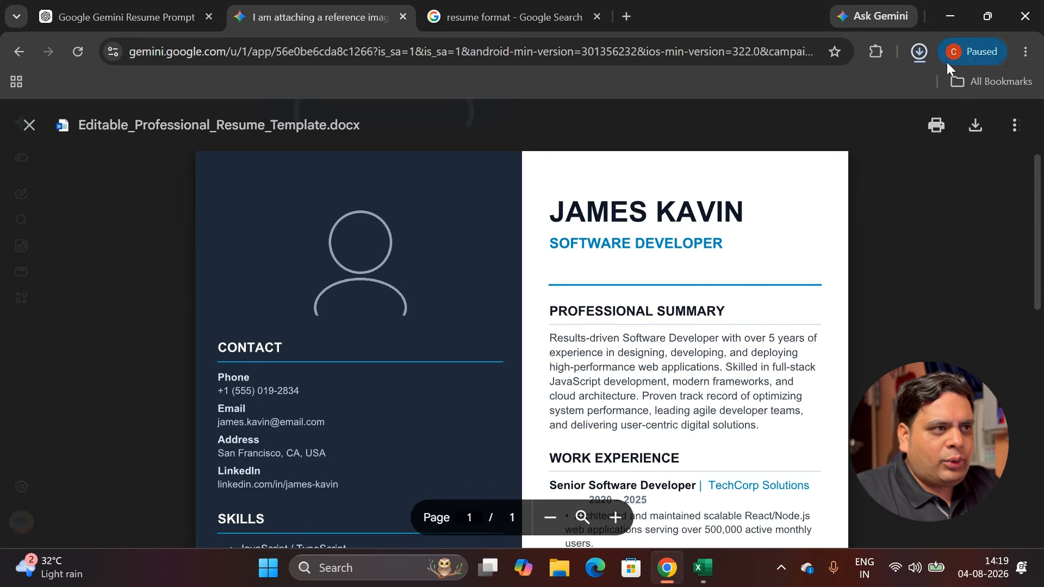
{"action": "left_click", "coordinate": [919, 54]}
Open Editable_Professional_Resume_Template (1) from the Downloads folder in Microsoft Word.
{"action": "left_click", "coordinate": [876, 90]}
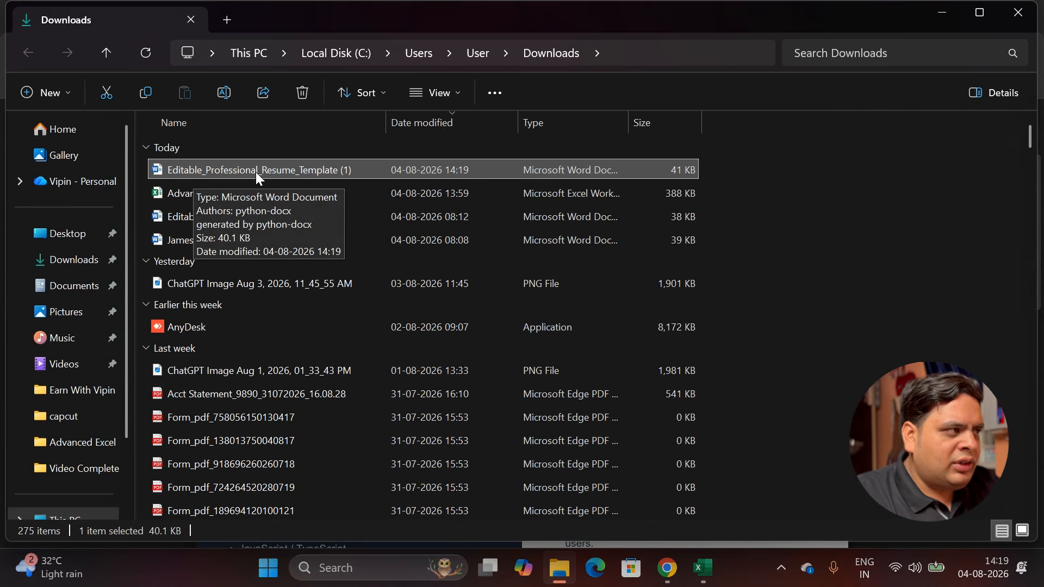
{"action": "double_click", "coordinate": [358, 166]}
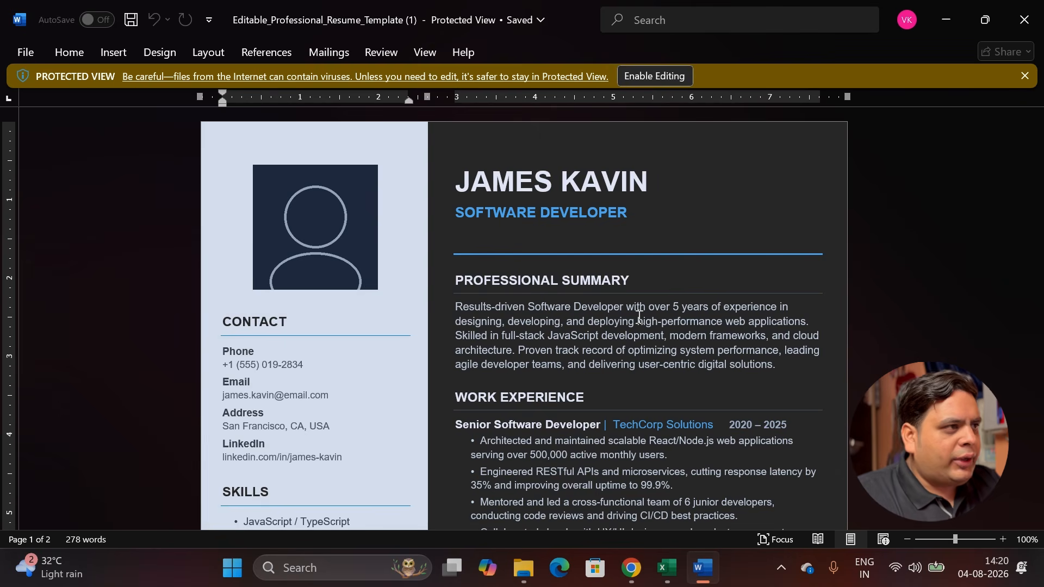
Enable editing and replace the sample name heading with the user's own full name.
{"action": "left_click", "coordinate": [668, 76]}
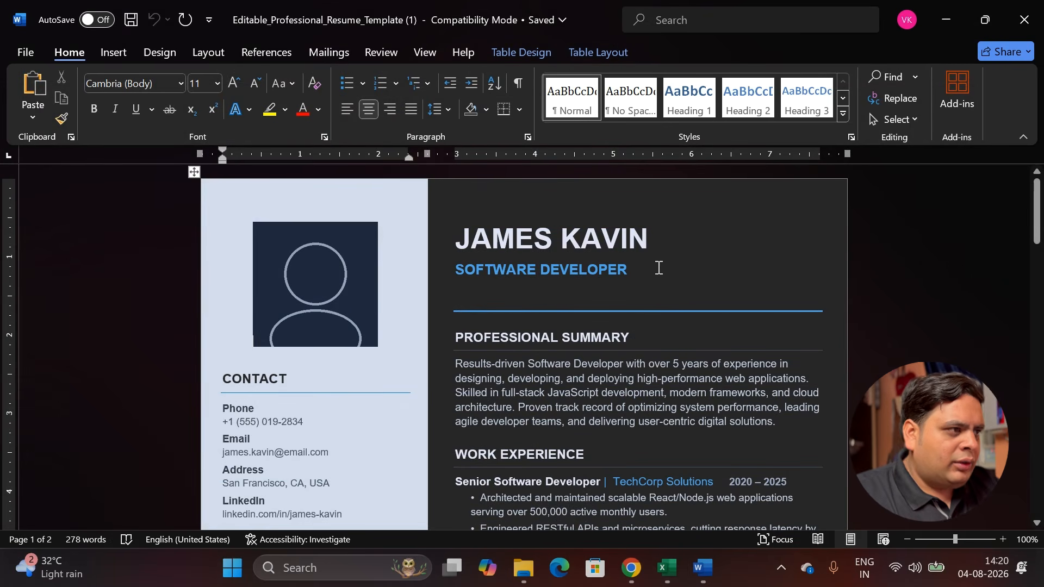
{"action": "left_click", "coordinate": [651, 239]}
{"action": "key", "text": "BackSpace"}
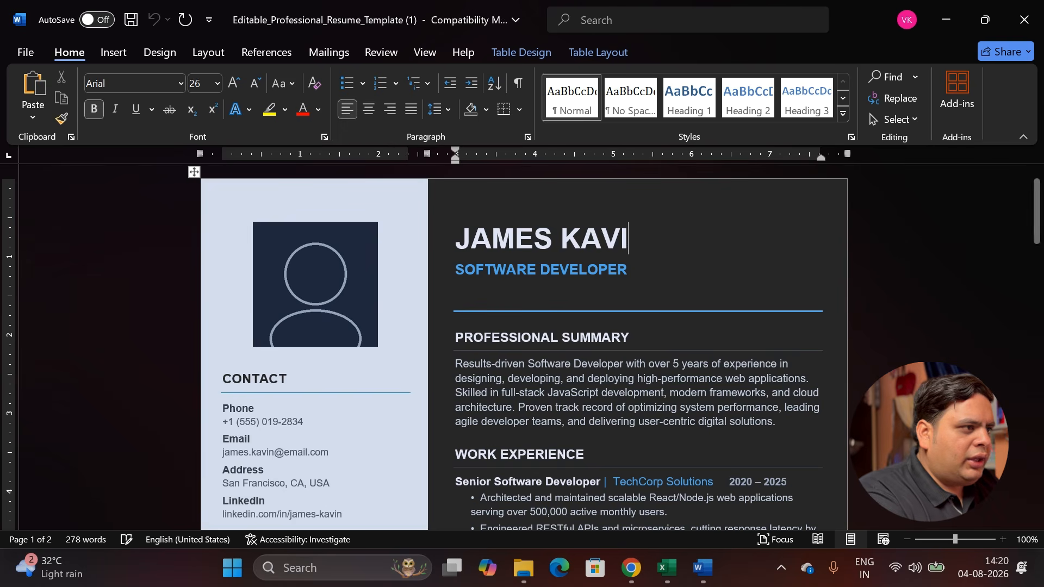
{"action": "key", "text": "BackSpace"}
{"action": "key", "text": "BackSpace"}
{"action": "key", "text": "BackSpace"}
{"action": "key", "text": "BackSpace"}
{"action": "key", "text": "BackSpace"}
{"action": "key", "text": "BackSpace"}
{"action": "key", "text": "BackSpace"}
{"action": "key", "text": "BackSpace"}
{"action": "key", "text": "BackSpace"}
{"action": "key", "text": "BackSpace"}
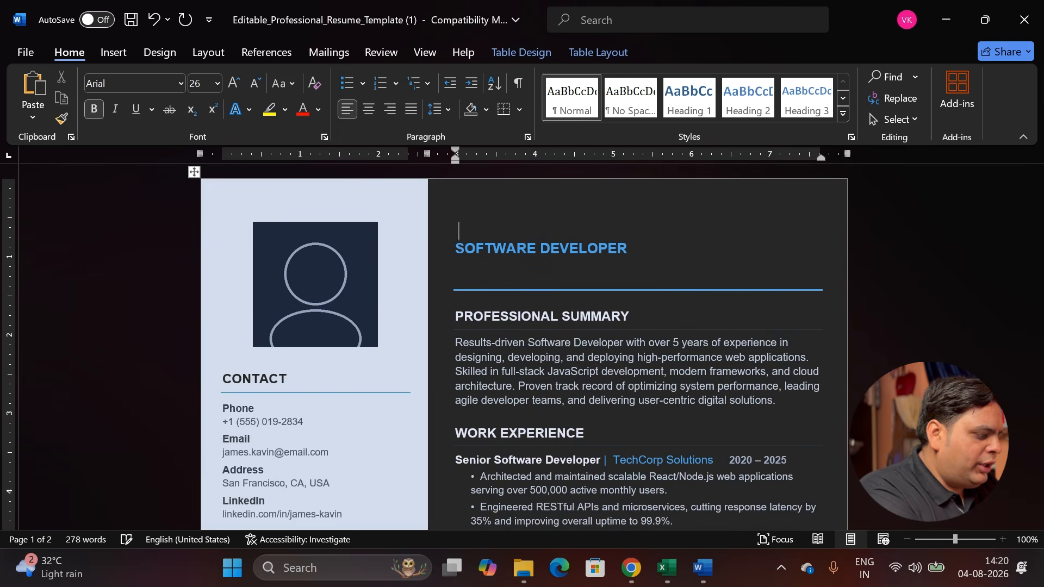
{"action": "type", "text": "vipin k"}
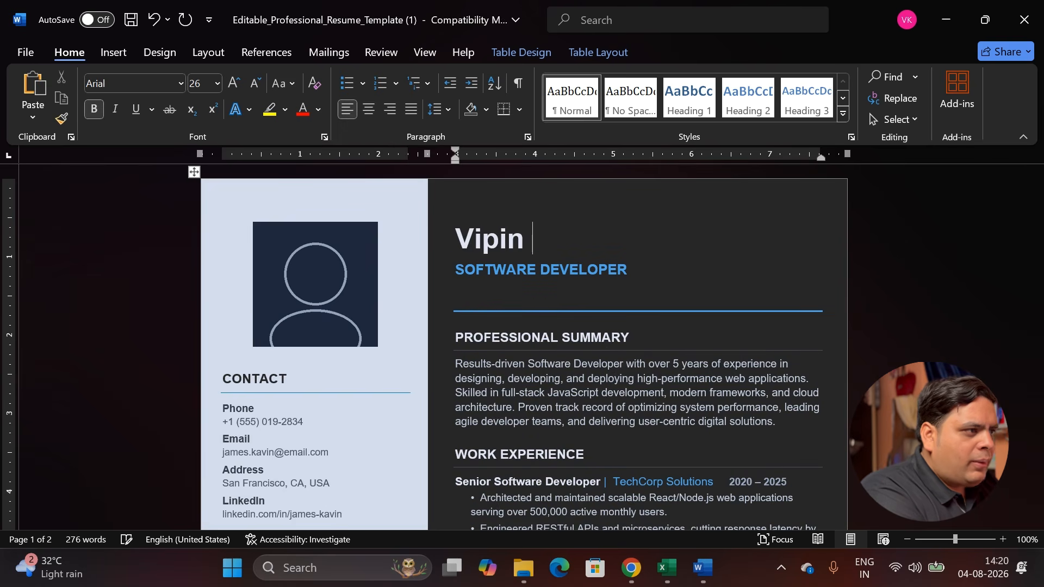
{"action": "type", "text": "umar"}
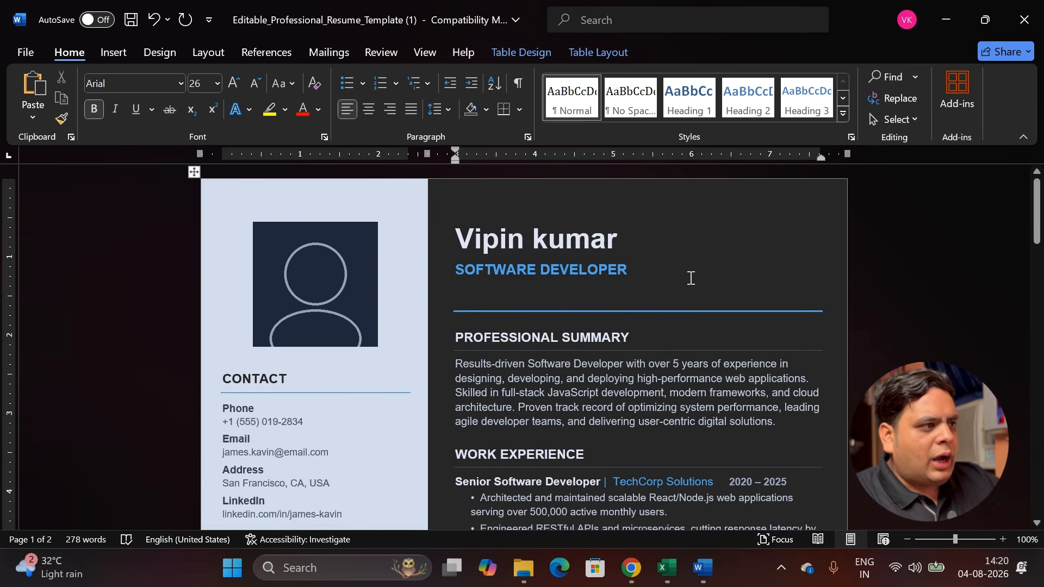
{"action": "left_click", "coordinate": [639, 277]}
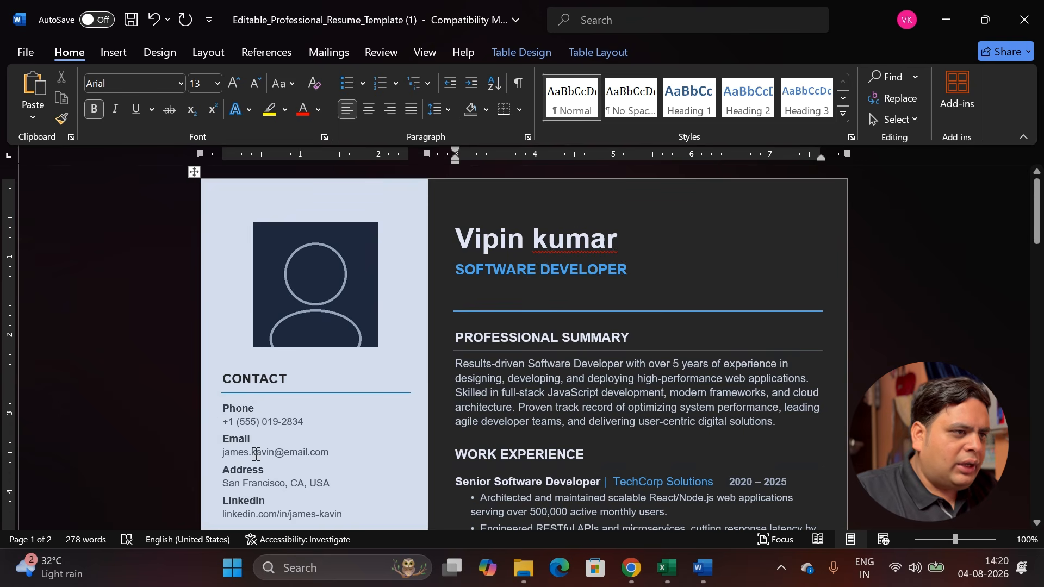
{"action": "left_click_drag", "start_coordinate": [1036, 212], "coordinate": [1035, 249]}
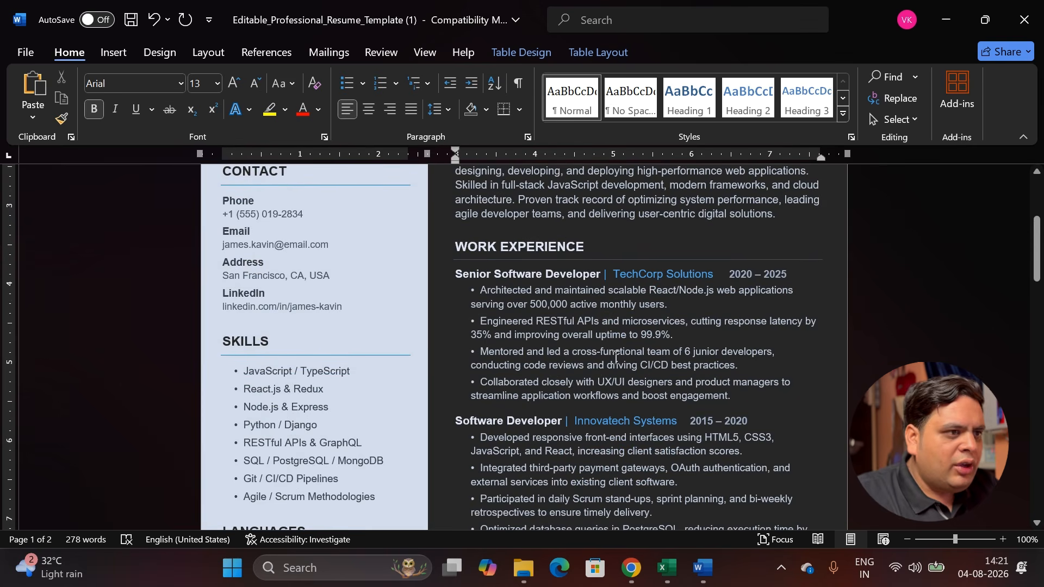
{"action": "left_click_drag", "start_coordinate": [1039, 246], "coordinate": [1036, 223]}
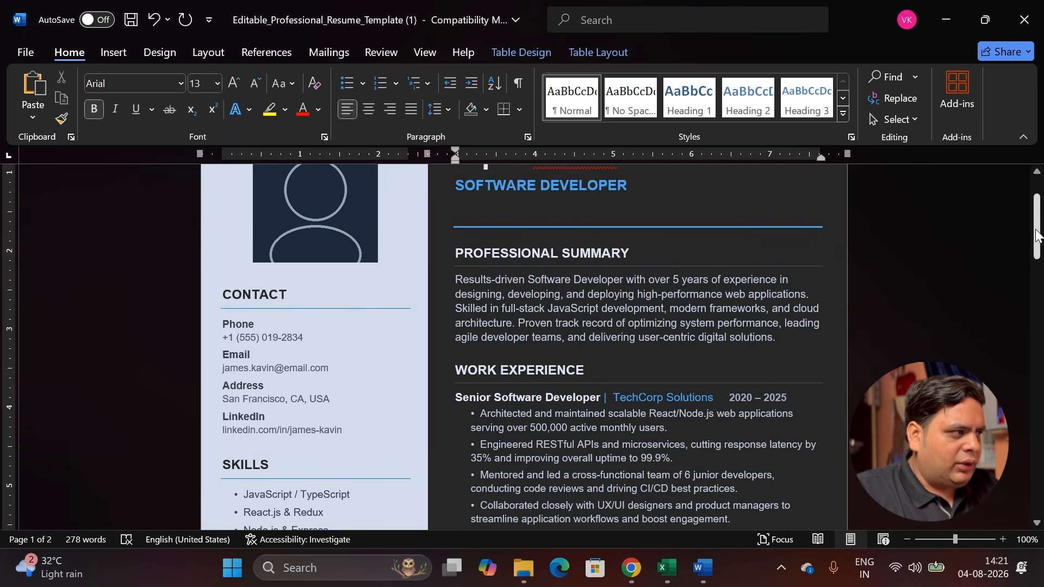
{"action": "left_click_drag", "start_coordinate": [1040, 229], "coordinate": [1041, 217]}
Select the placeholder avatar and try Change Picture's online pictures before closing that window.
{"action": "left_click", "coordinate": [306, 270]}
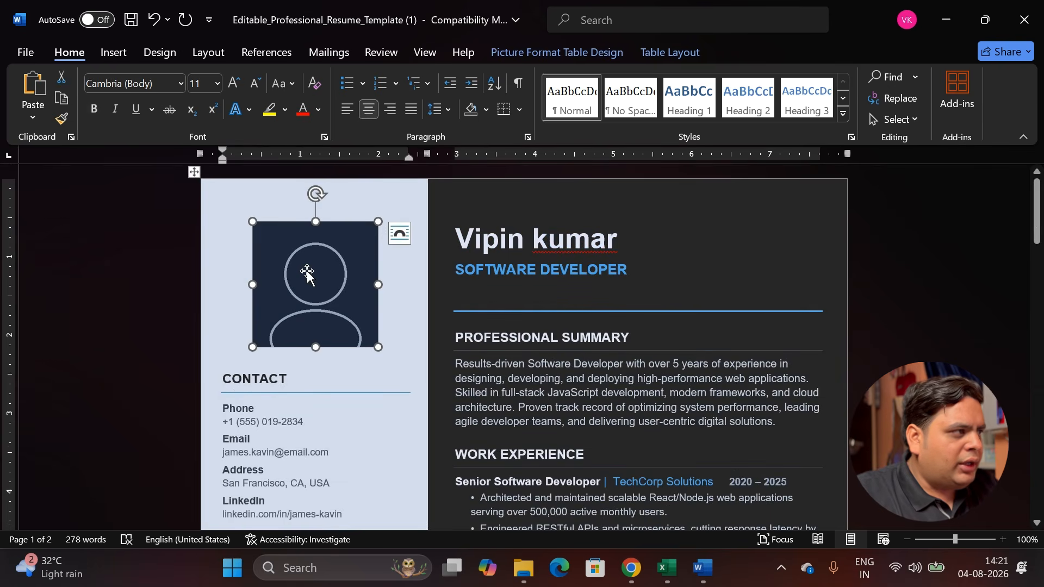
{"action": "left_click", "coordinate": [532, 50]}
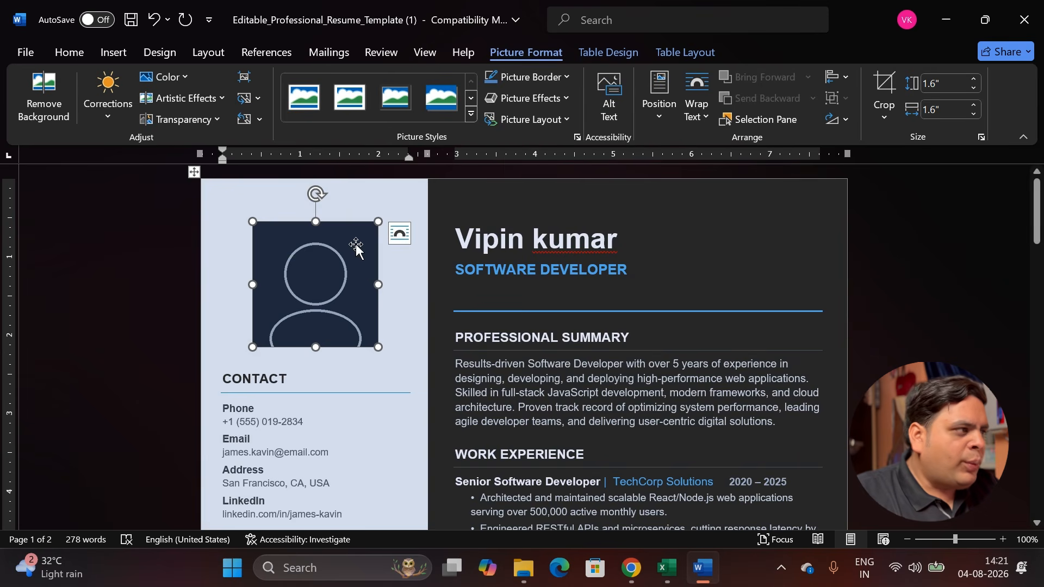
{"action": "left_click", "coordinate": [257, 95]}
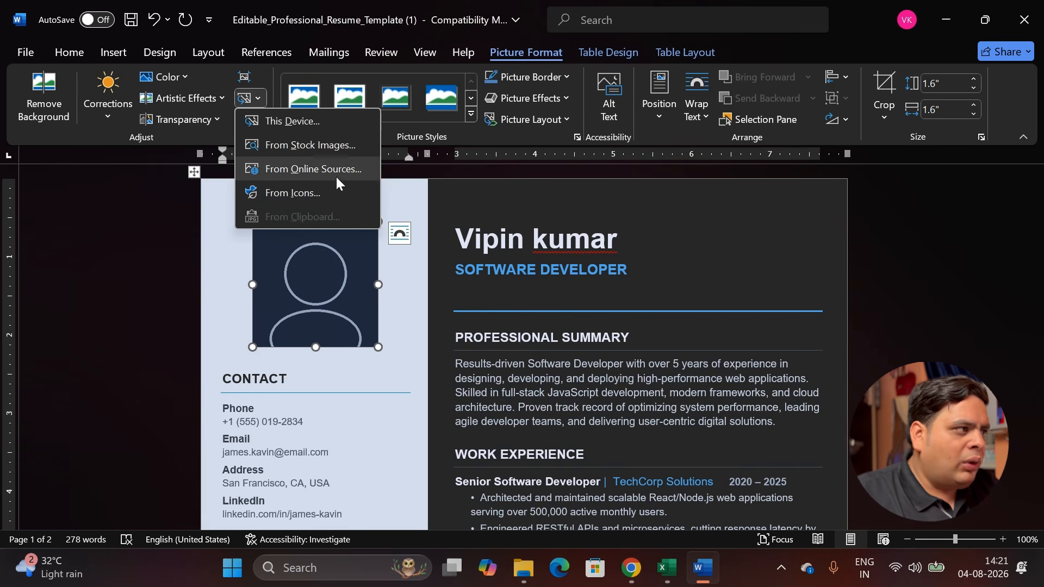
{"action": "left_click", "coordinate": [321, 168]}
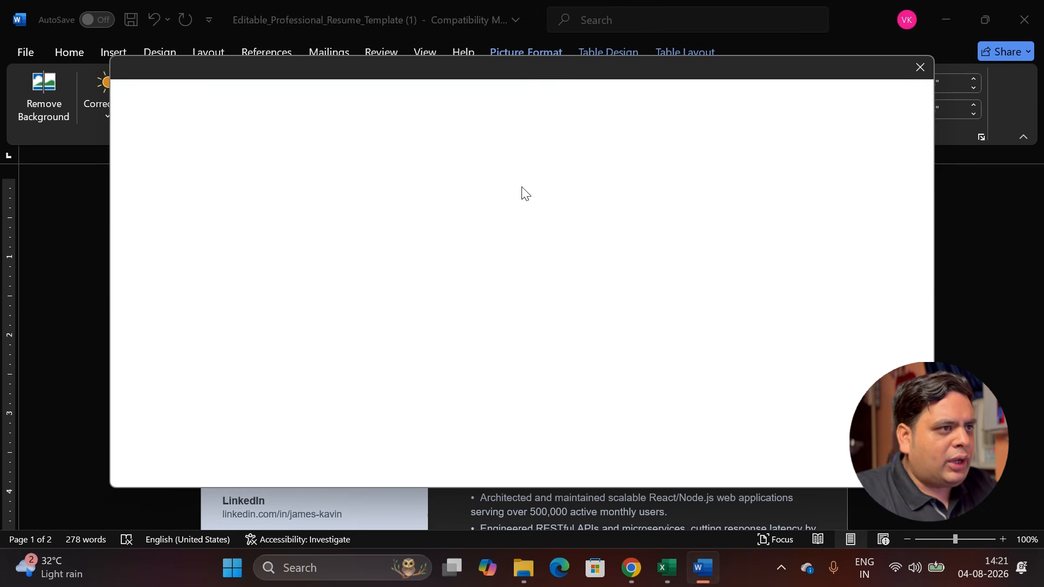
{"action": "left_click", "coordinate": [920, 67]}
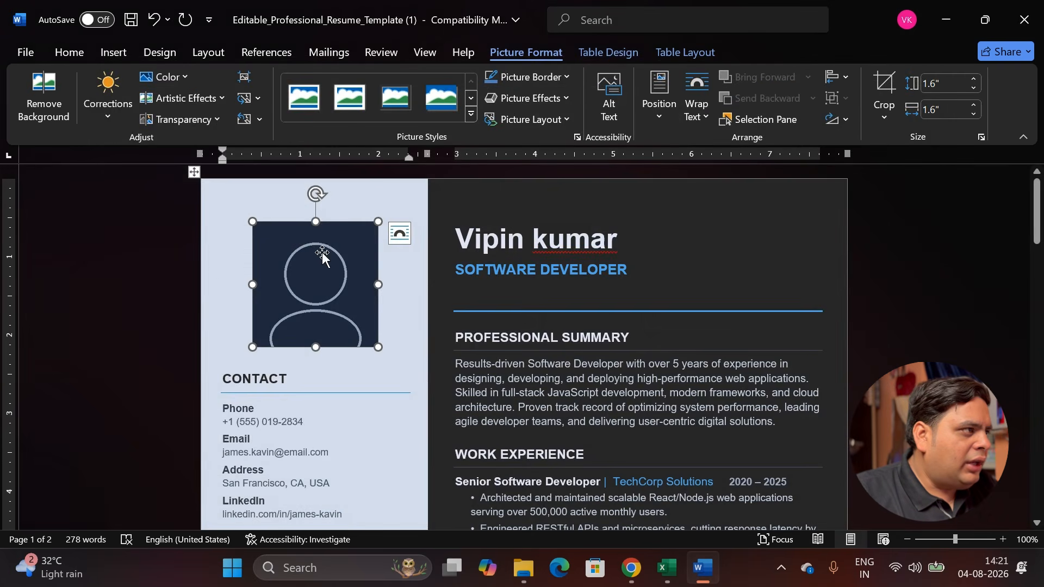
Replace the avatar with Black Shirt Pic from a folder on the D: drive.
{"action": "left_click", "coordinate": [260, 99]}
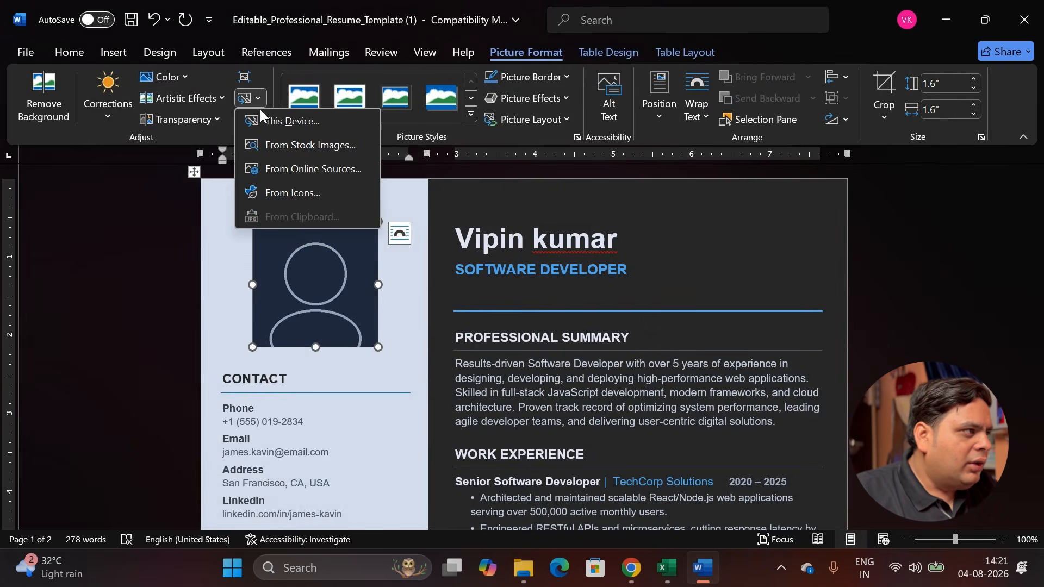
{"action": "left_click", "coordinate": [316, 121]}
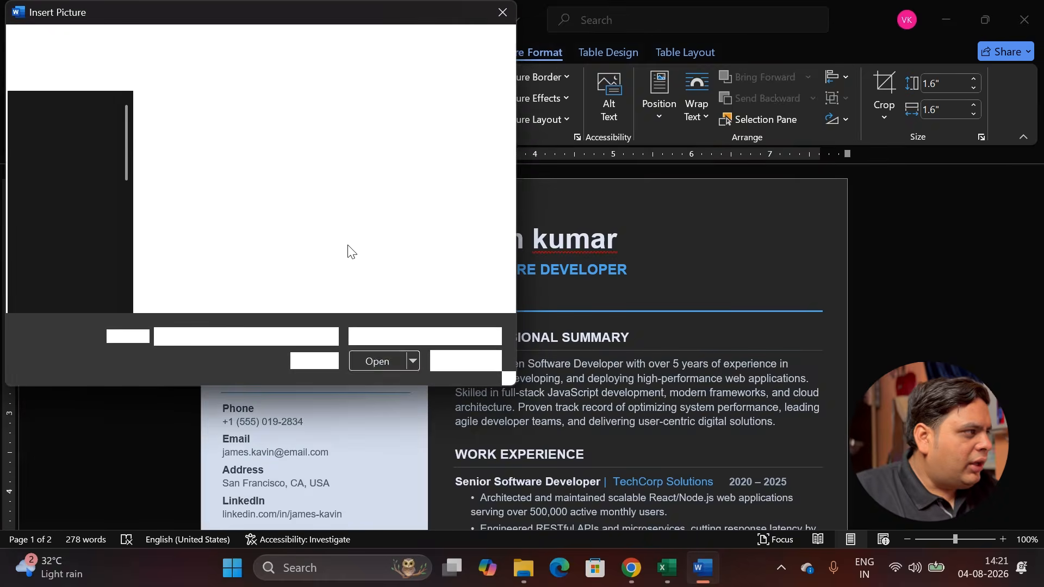
{"action": "left_click_drag", "start_coordinate": [125, 164], "coordinate": [124, 251]}
{"action": "left_click", "coordinate": [62, 287]}
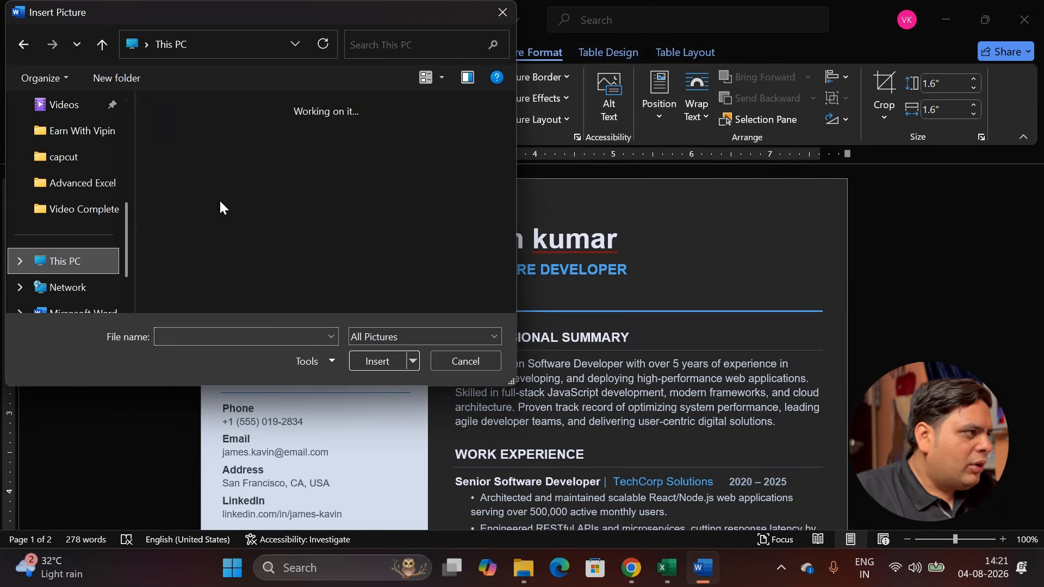
{"action": "double_click", "coordinate": [241, 191]}
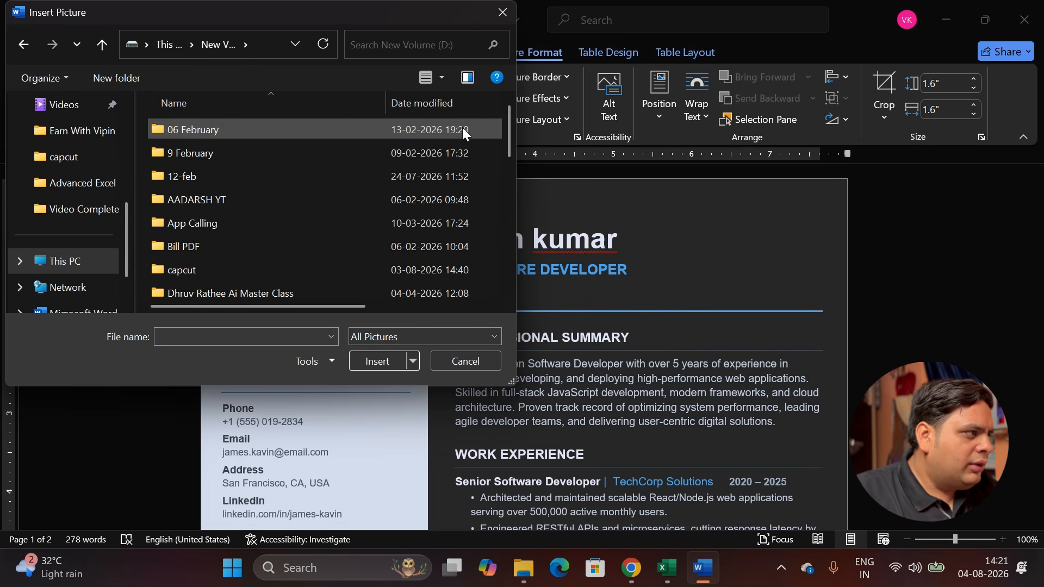
{"action": "left_click", "coordinate": [211, 275]}
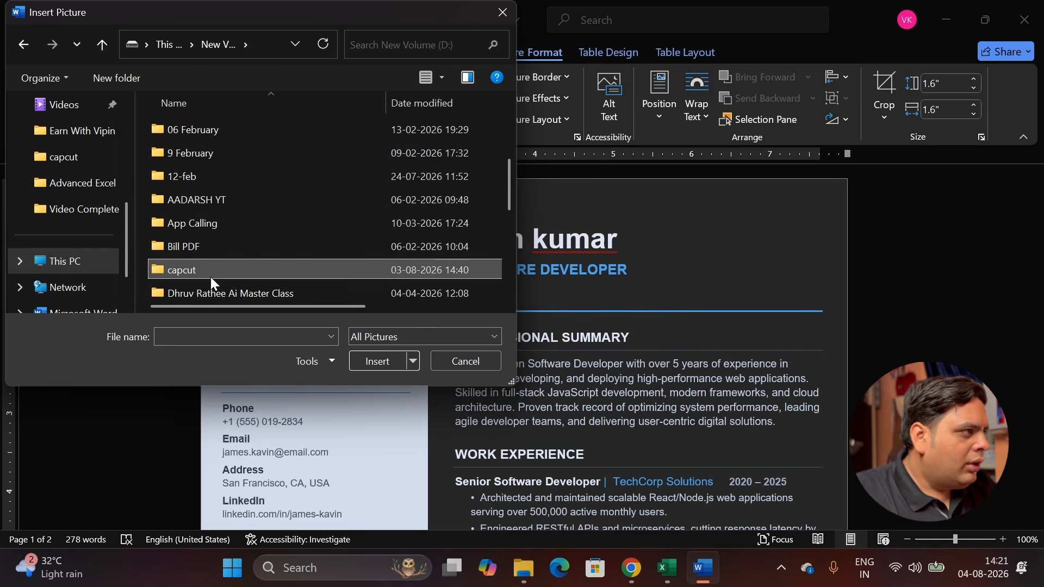
{"action": "scroll", "coordinate": [210, 276], "scroll_direction": "down", "scroll_amount": 3}
{"action": "double_click", "coordinate": [217, 129]}
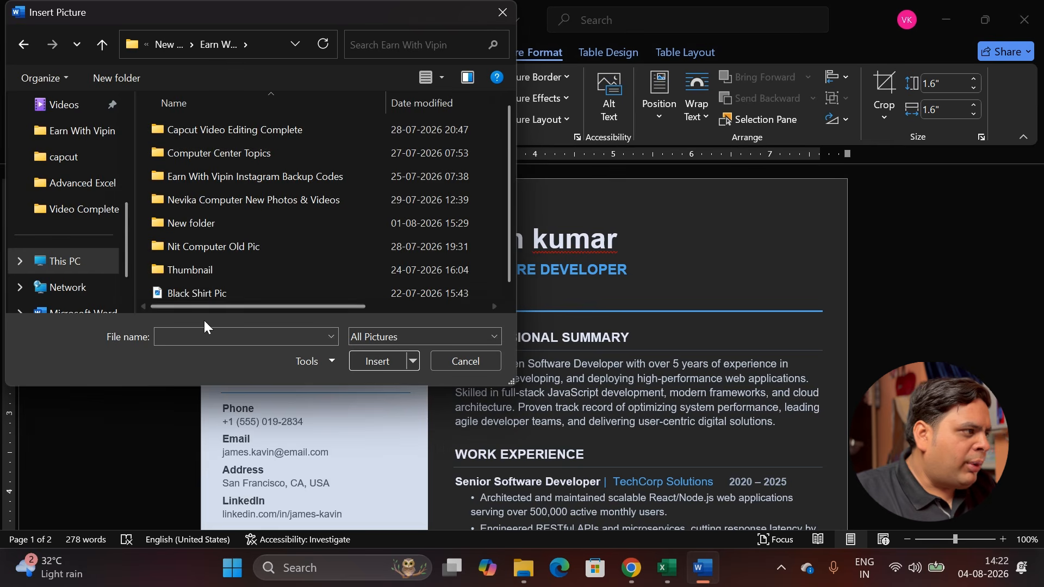
{"action": "left_click", "coordinate": [200, 294]}
{"action": "left_click", "coordinate": [364, 359]}
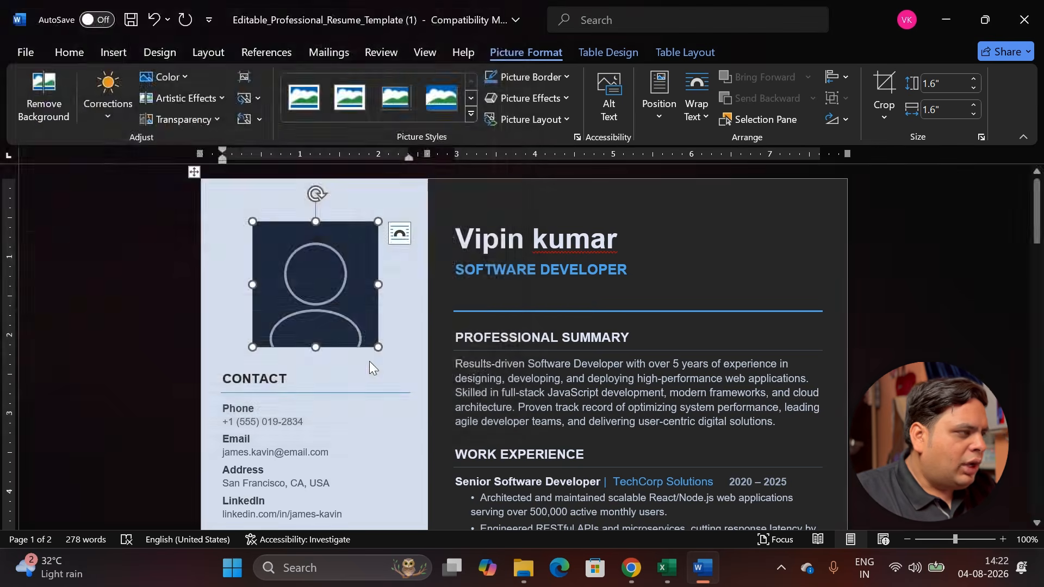